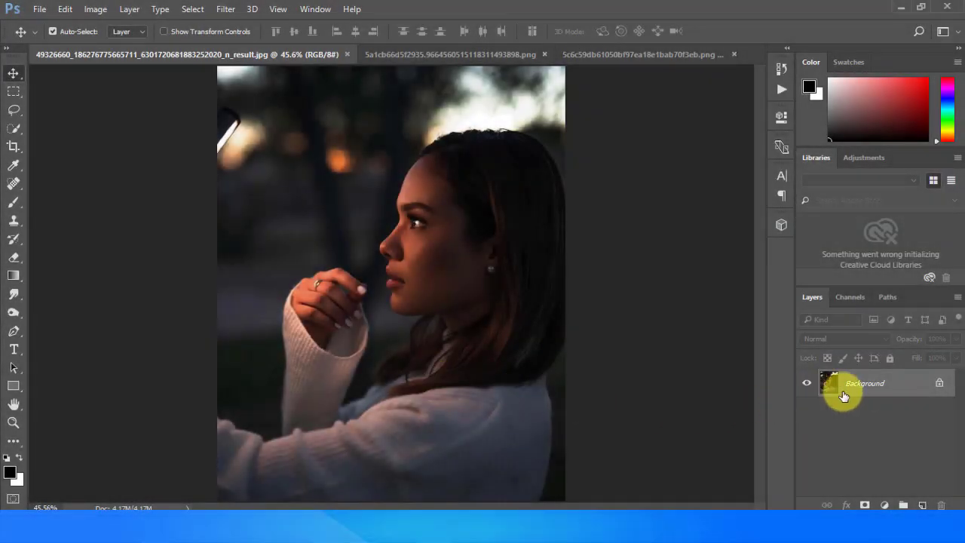
# Unlock the Background photo layer and give it a new name
pyautogui.click(938, 383)
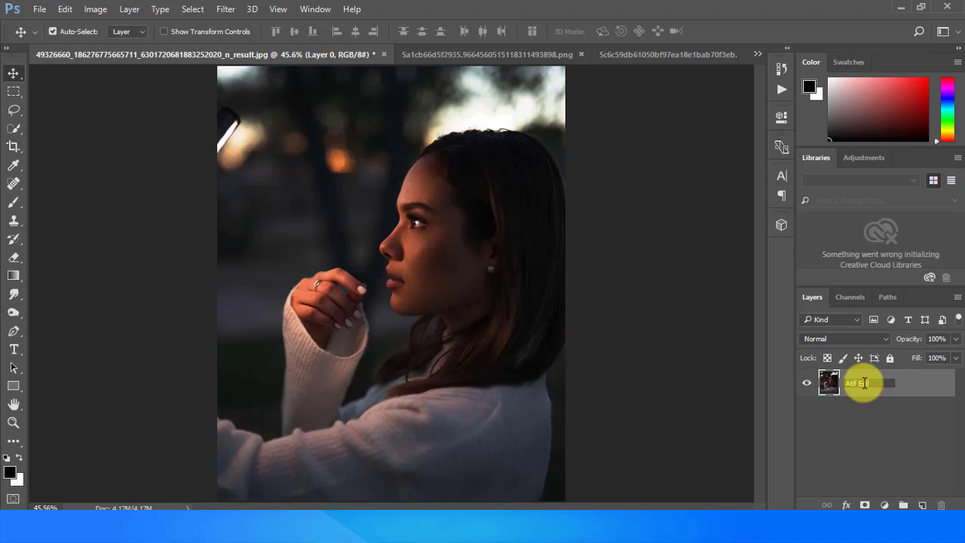
pyautogui.press('Return')
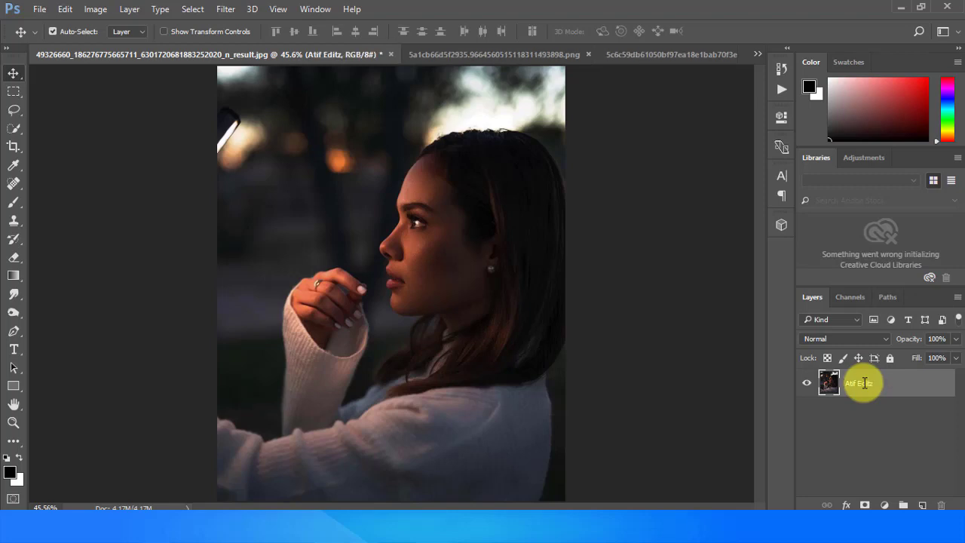
pyautogui.click(14, 109)
# Lasso the bright upper-left lamp, Content-Aware fill it, then deselect
pyautogui.moveTo(215, 99); pyautogui.dragTo(241, 194)
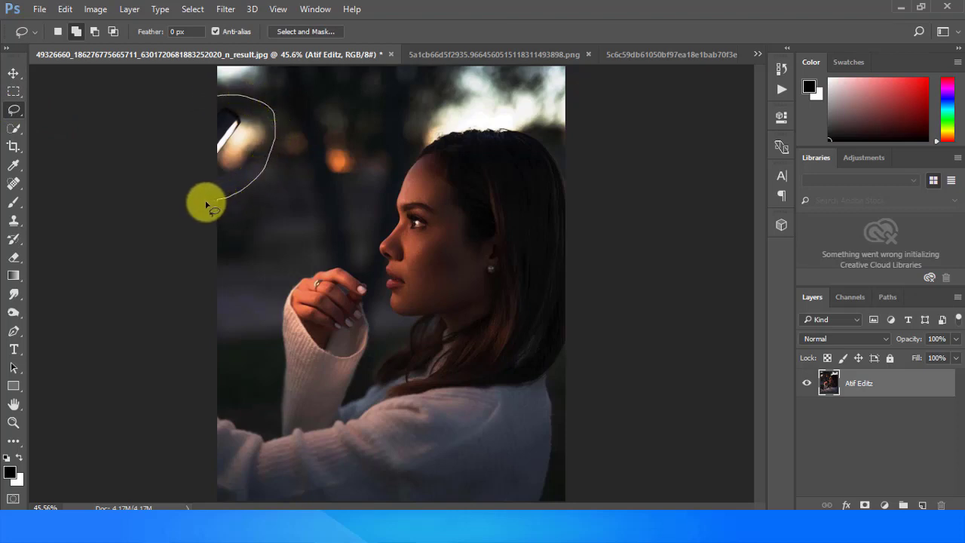
pyautogui.moveTo(241, 194); pyautogui.dragTo(178, 113)
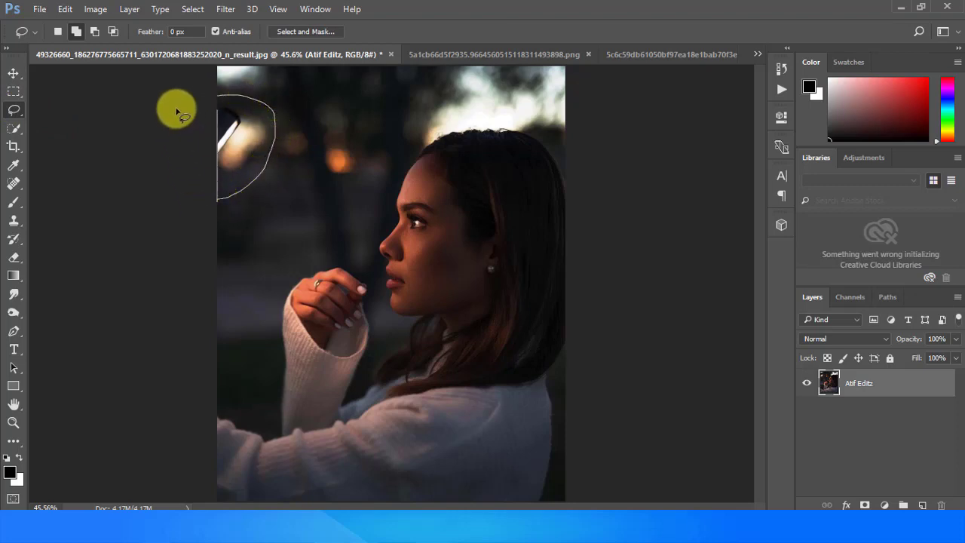
pyautogui.rightClick(246, 116)
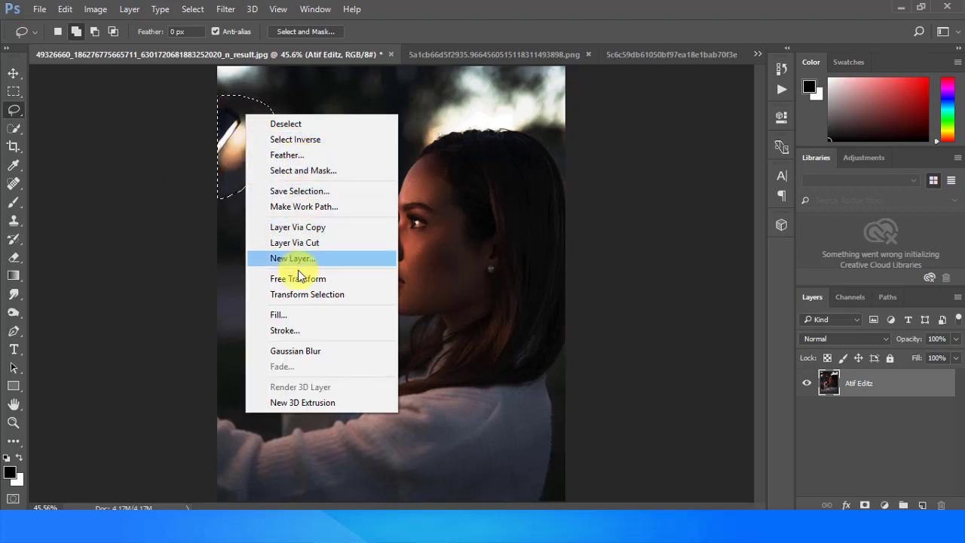
pyautogui.click(289, 315)
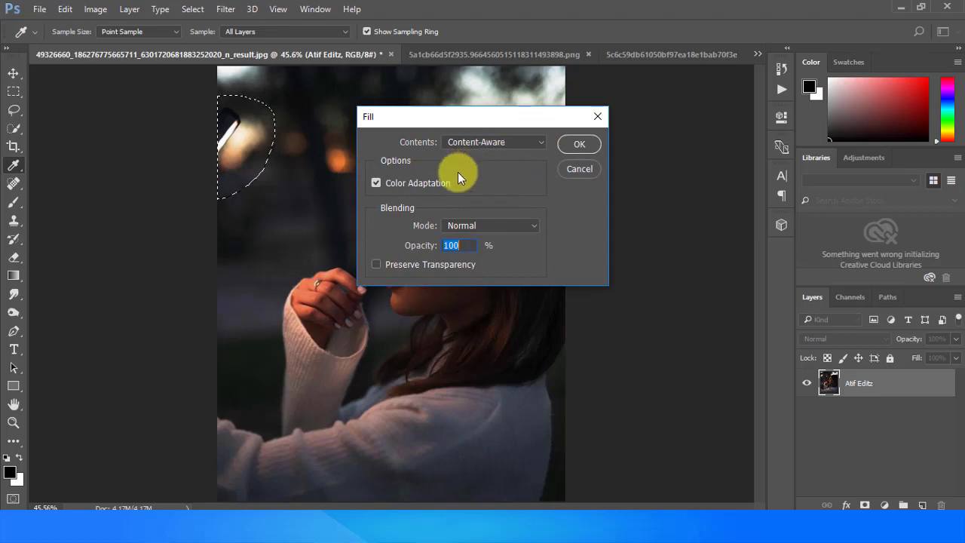
pyautogui.click(572, 145)
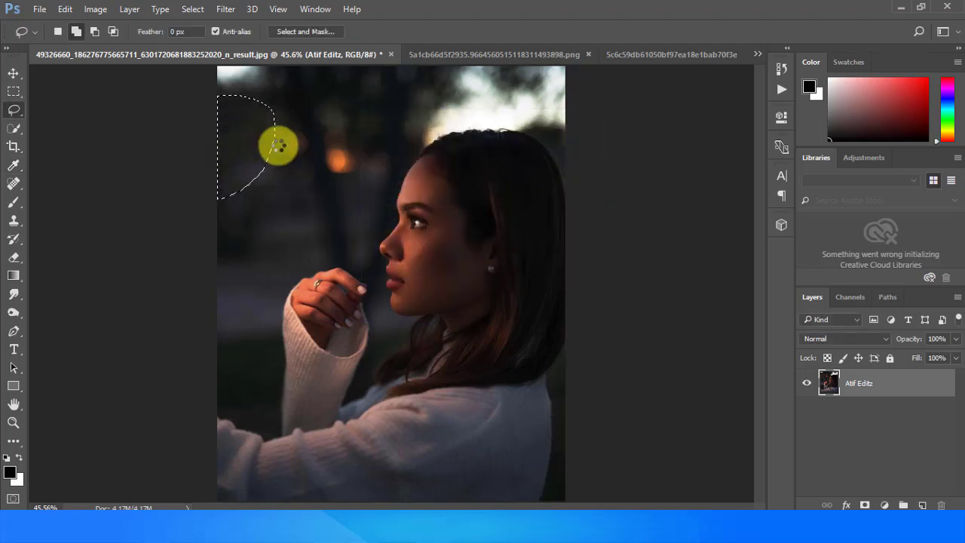
pyautogui.rightClick(278, 145)
pyautogui.click(324, 156)
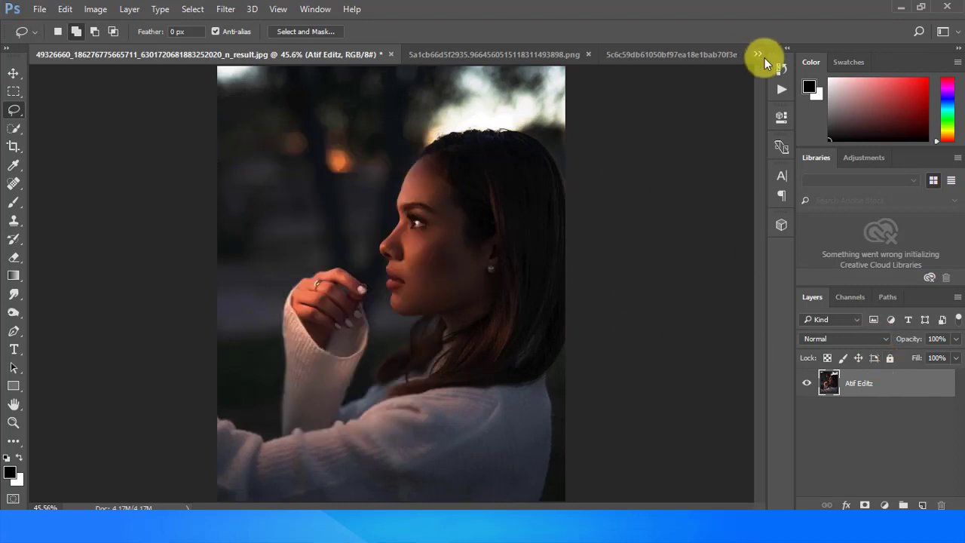
# Quick-select the woman, then subtract the background between her hand and chin
pyautogui.click(14, 128)
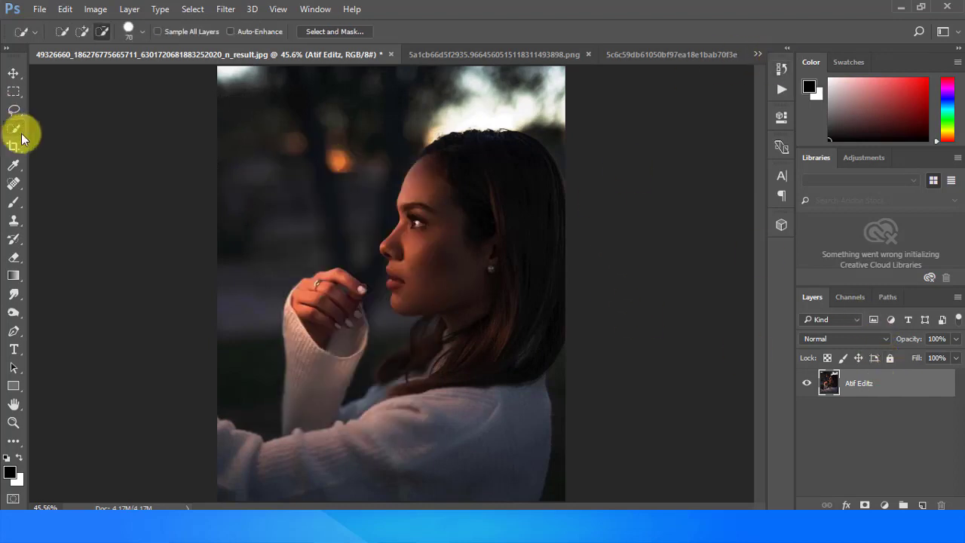
pyautogui.click(82, 30)
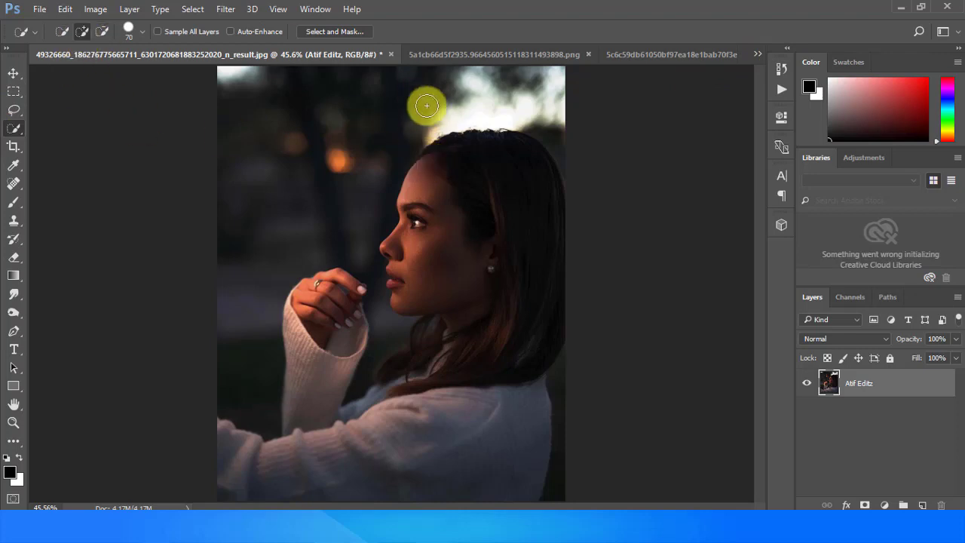
pyautogui.moveTo(429, 166)
pyautogui.mouseDown()
pyautogui.moveTo(521, 195)
pyautogui.moveTo(387, 463)
pyautogui.moveTo(417, 343)
pyautogui.mouseUp()
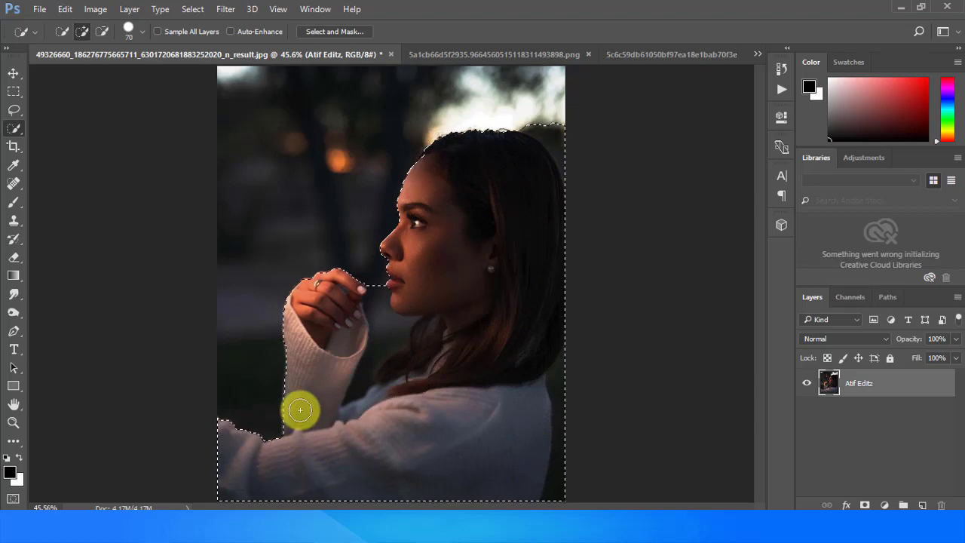
pyautogui.hotkey('ctrl', '+')
pyautogui.hotkey('ctrl', '+')
pyautogui.hotkey('ctrl', '+')
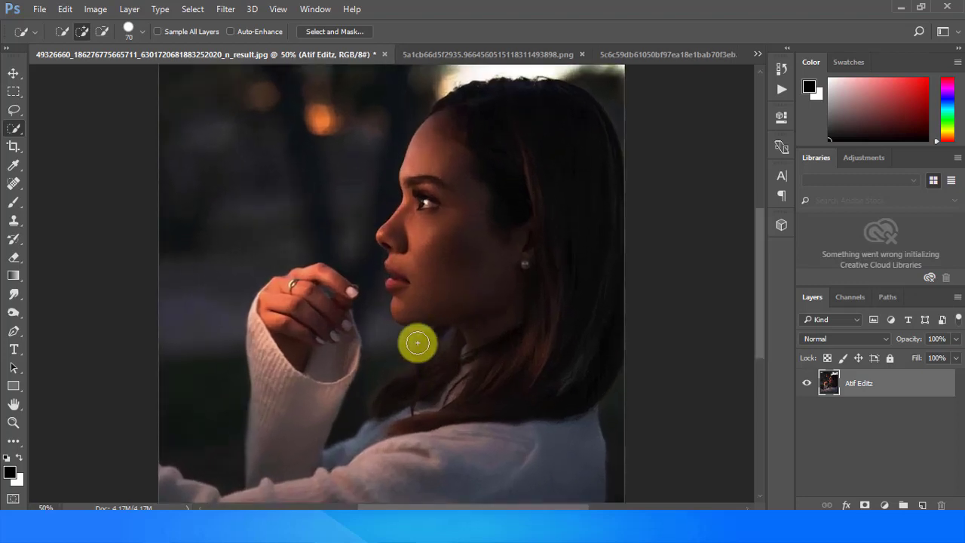
pyautogui.click(103, 31)
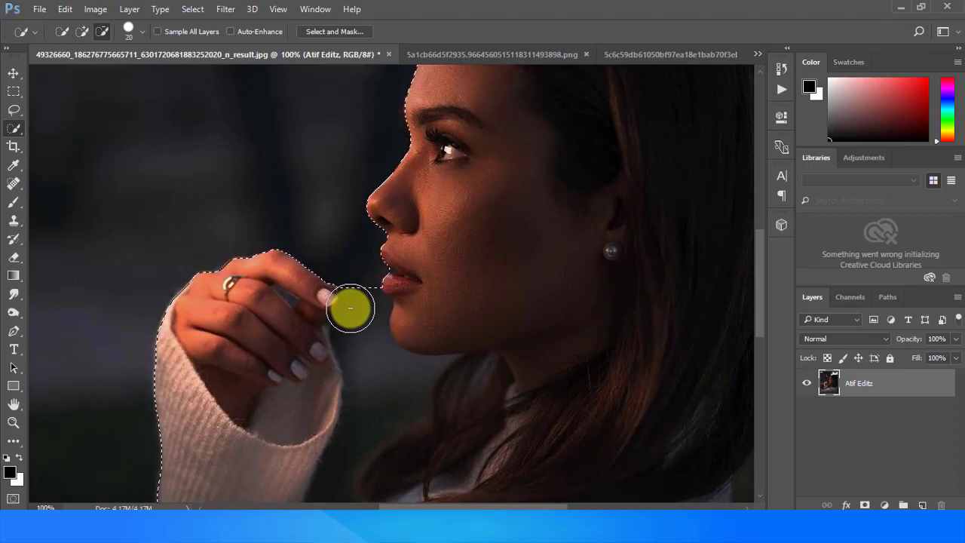
pyautogui.moveTo(350, 308)
pyautogui.mouseDown()
pyautogui.moveTo(365, 290)
pyautogui.moveTo(378, 380)
pyautogui.moveTo(392, 402)
pyautogui.moveTo(351, 455)
pyautogui.mouseUp()
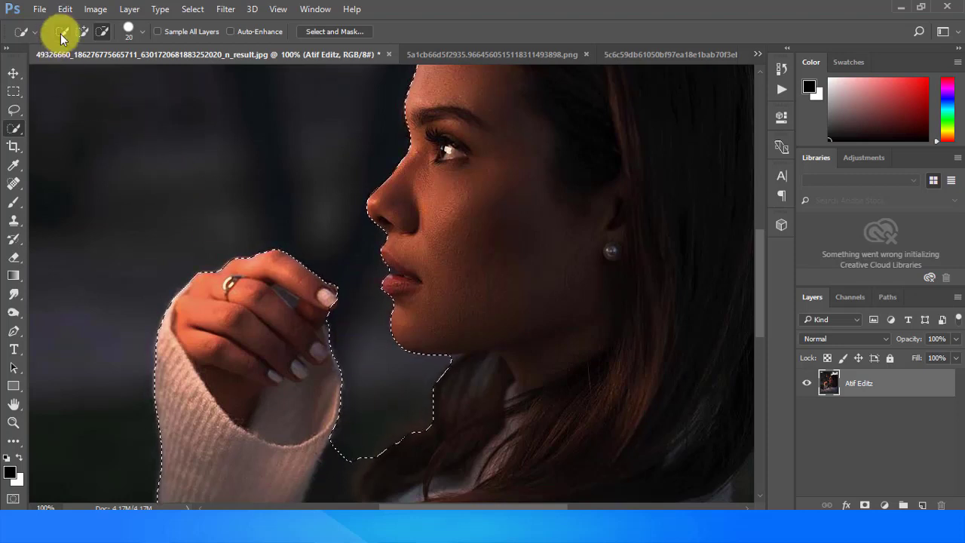
pyautogui.moveTo(760, 282); pyautogui.dragTo(763, 312)
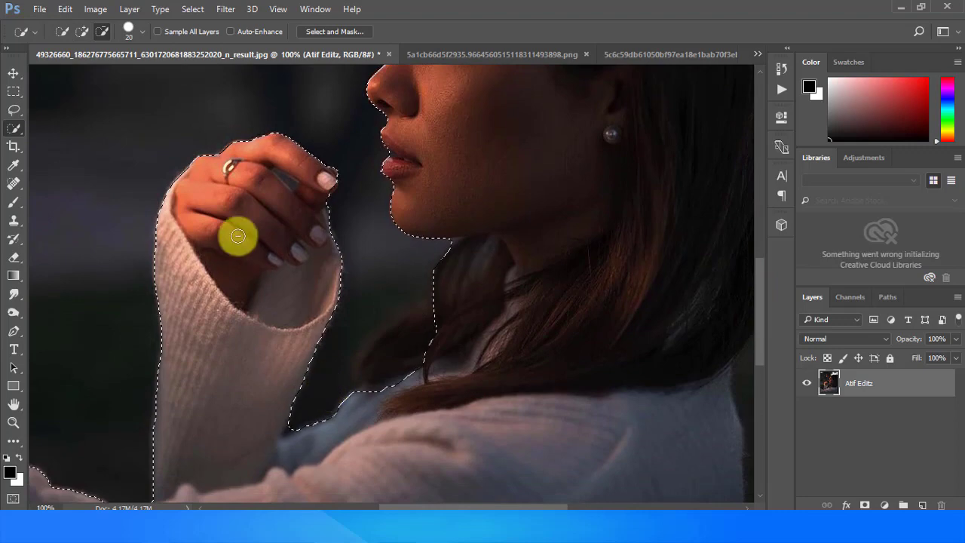
# Refine the selection edges with the Lasso along the hair, chin and shoulder
pyautogui.click(14, 110)
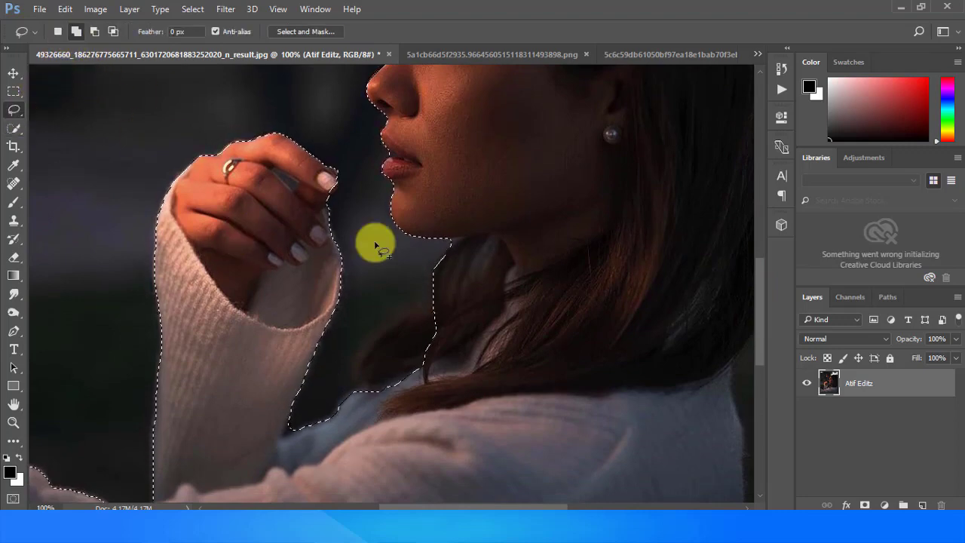
pyautogui.moveTo(354, 391)
pyautogui.mouseDown()
pyautogui.moveTo(405, 320)
pyautogui.moveTo(377, 446)
pyautogui.mouseUp()
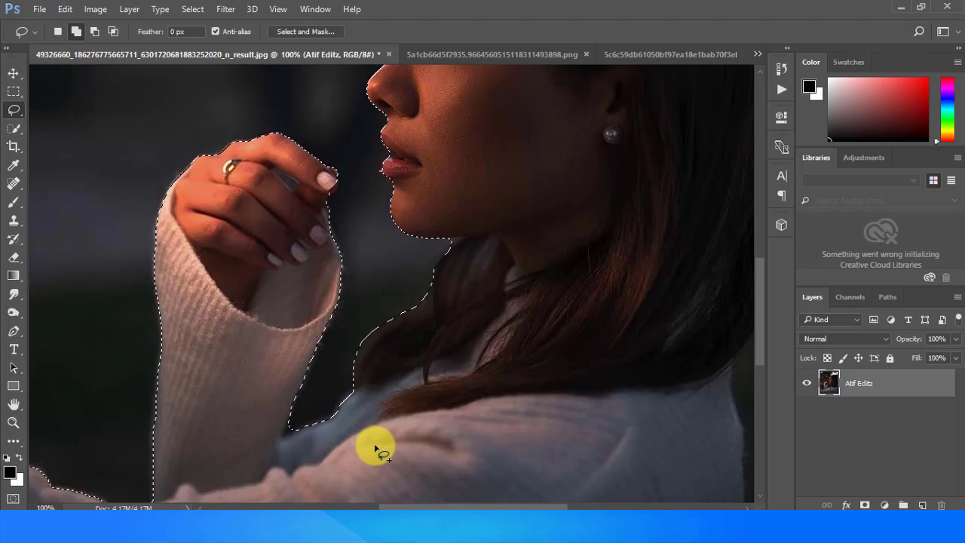
pyautogui.click(104, 31)
pyautogui.moveTo(297, 445)
pyautogui.mouseDown()
pyautogui.moveTo(283, 441)
pyautogui.moveTo(301, 403)
pyautogui.moveTo(446, 237)
pyautogui.moveTo(460, 241)
pyautogui.moveTo(428, 262)
pyautogui.mouseUp()
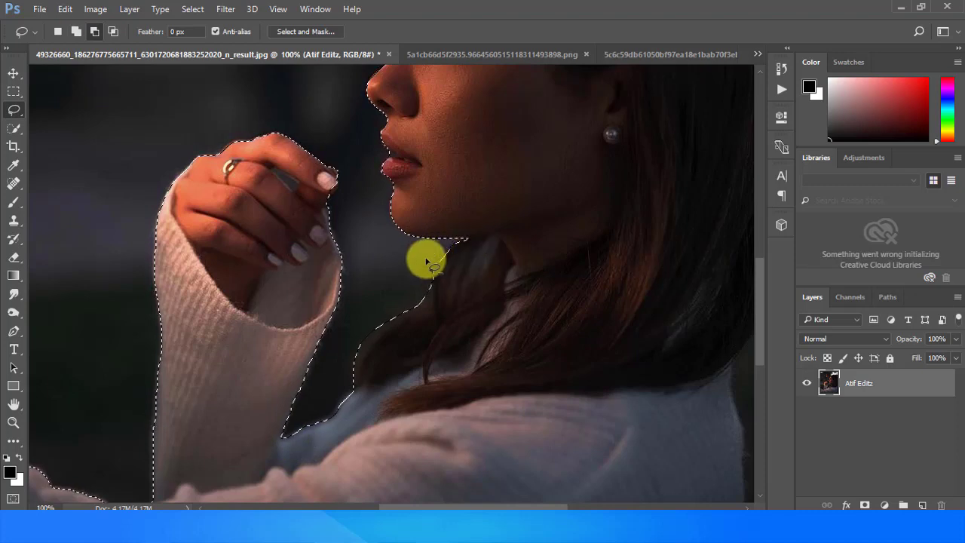
pyautogui.moveTo(409, 502); pyautogui.dragTo(530, 504)
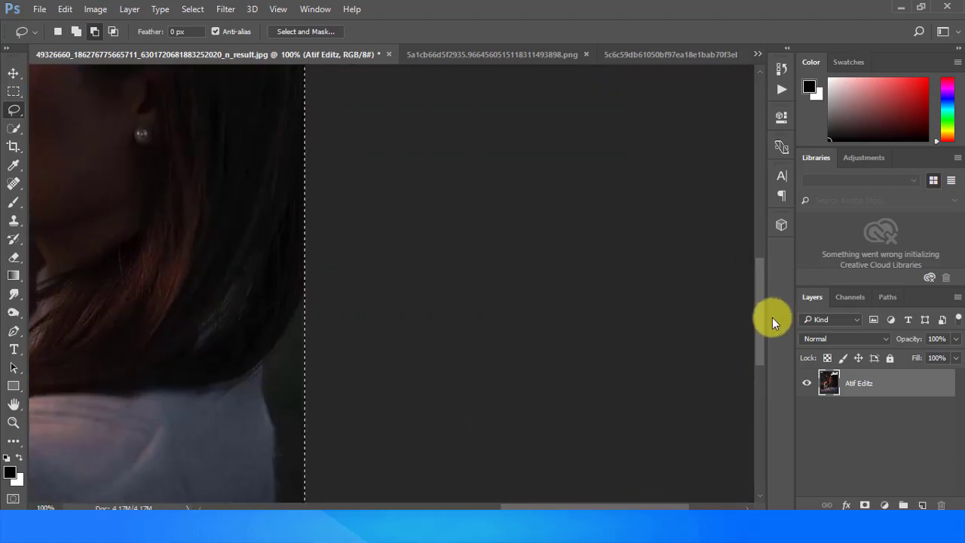
pyautogui.scroll(-3, 760, 351)
pyautogui.scroll(-2, 761, 369)
pyautogui.hotkey('ctrl', '-')
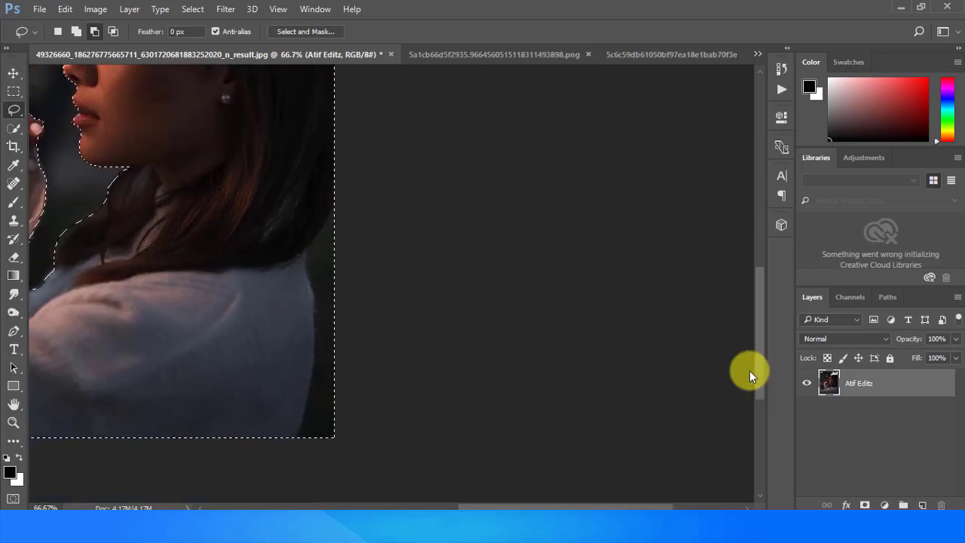
pyautogui.moveTo(294, 438)
pyautogui.mouseDown()
pyautogui.moveTo(314, 372)
pyautogui.moveTo(337, 195)
pyautogui.mouseUp()
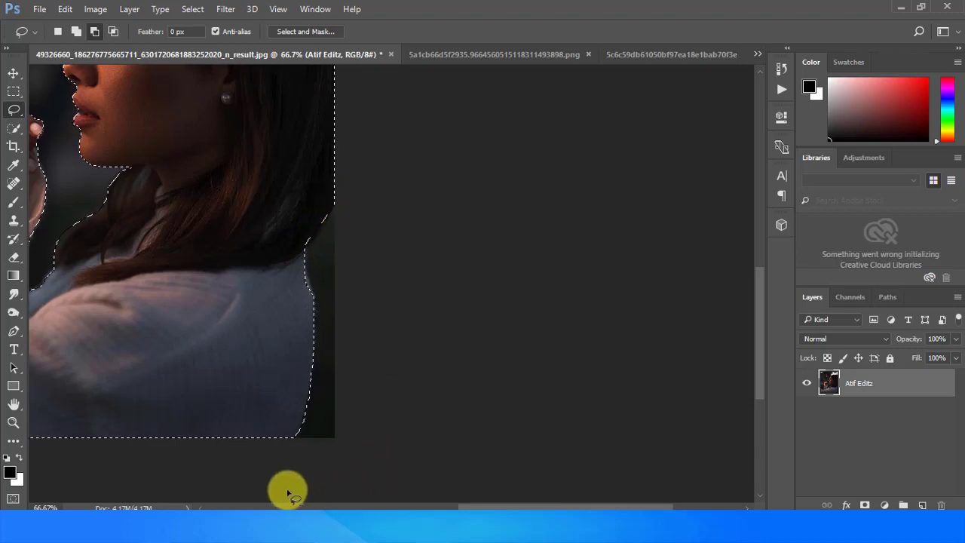
pyautogui.moveTo(760, 351); pyautogui.dragTo(758, 294)
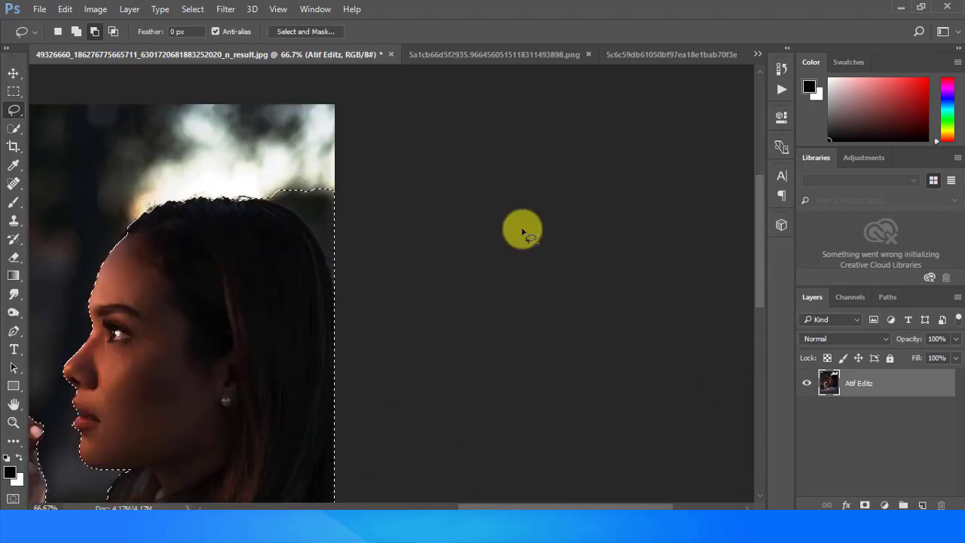
pyautogui.moveTo(260, 198); pyautogui.dragTo(337, 272)
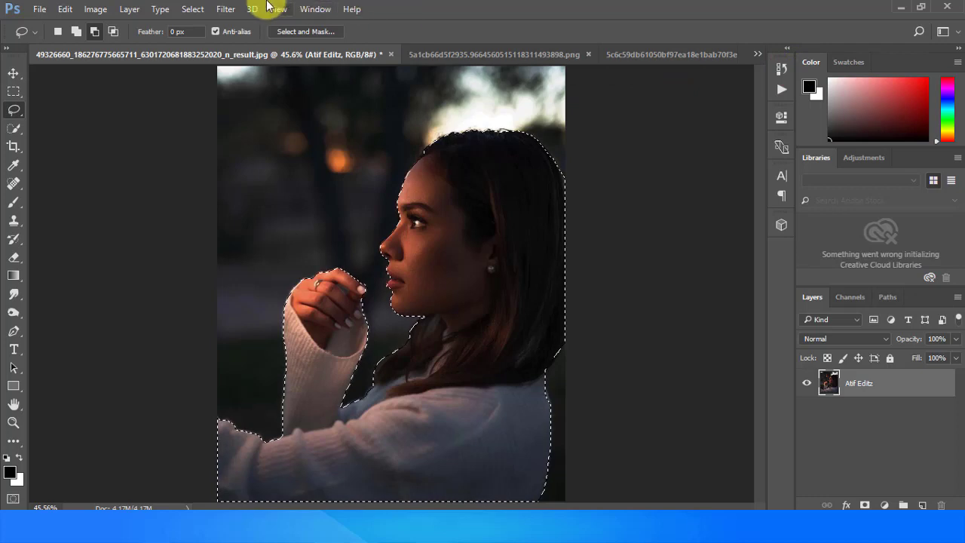
# Run the NightfromDay action from the Actions panel on the selection
pyautogui.click(309, 8)
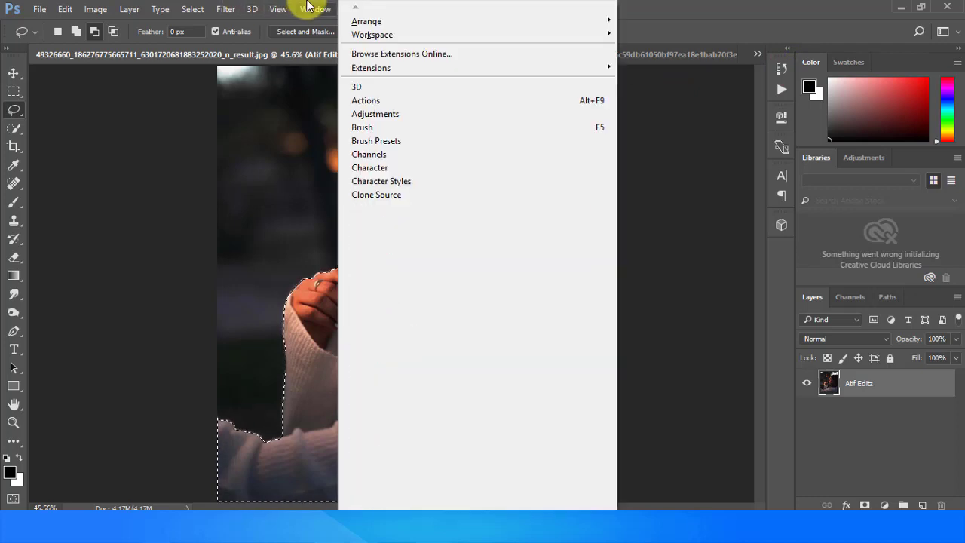
pyautogui.click(367, 100)
pyautogui.click(692, 112)
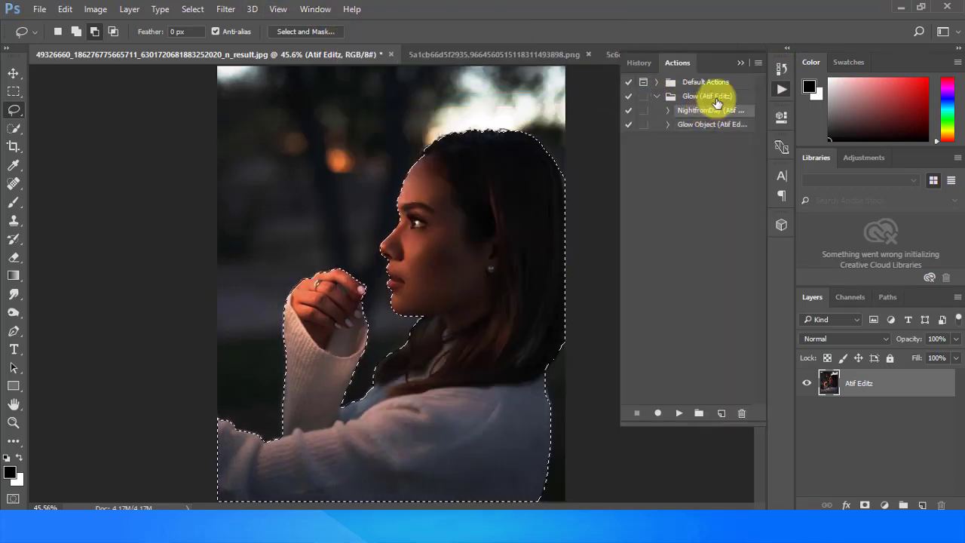
pyautogui.click(757, 64)
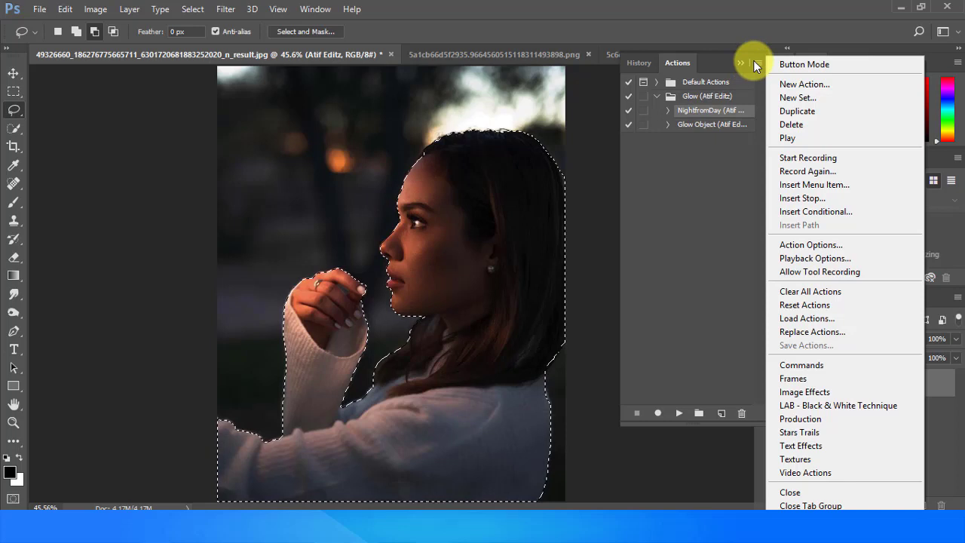
pyautogui.click(801, 138)
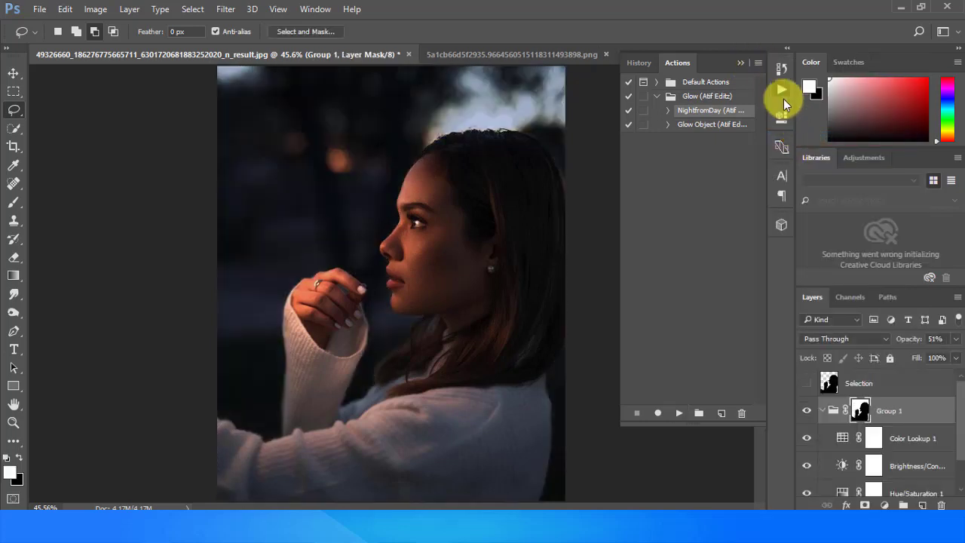
pyautogui.click(782, 89)
# Delete the hidden Selection layer and toggle Group 1 to compare the effect
pyautogui.click(821, 410)
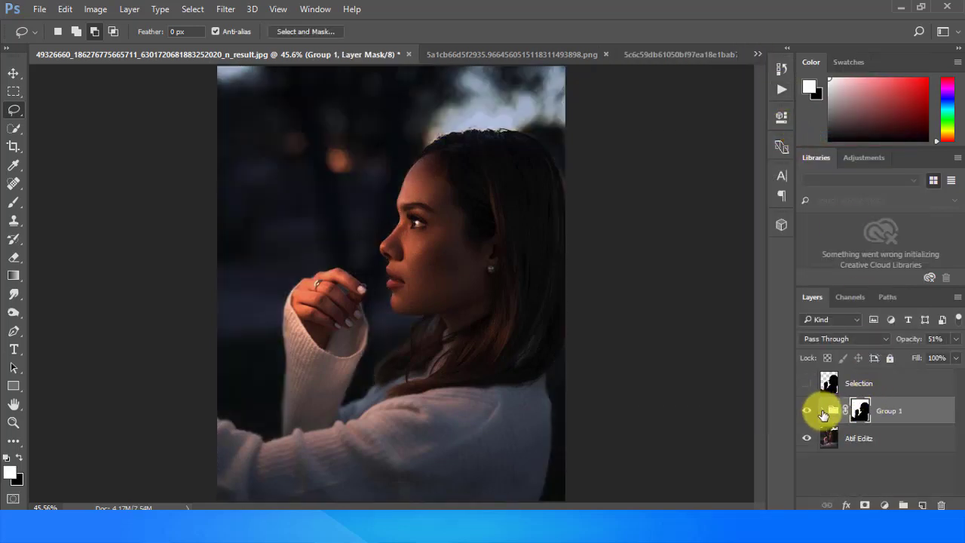
pyautogui.click(821, 410)
pyautogui.click(860, 386)
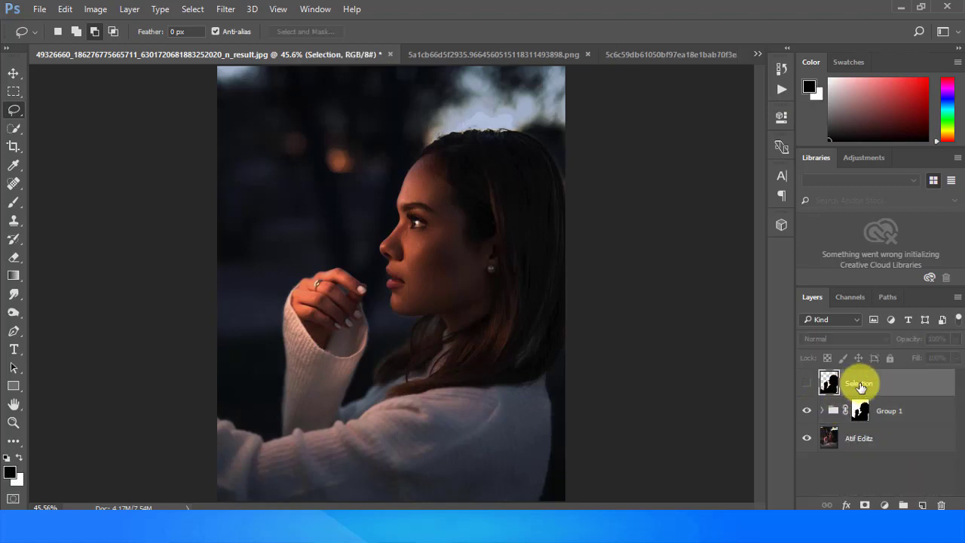
pyautogui.press('Delete')
pyautogui.click(818, 386)
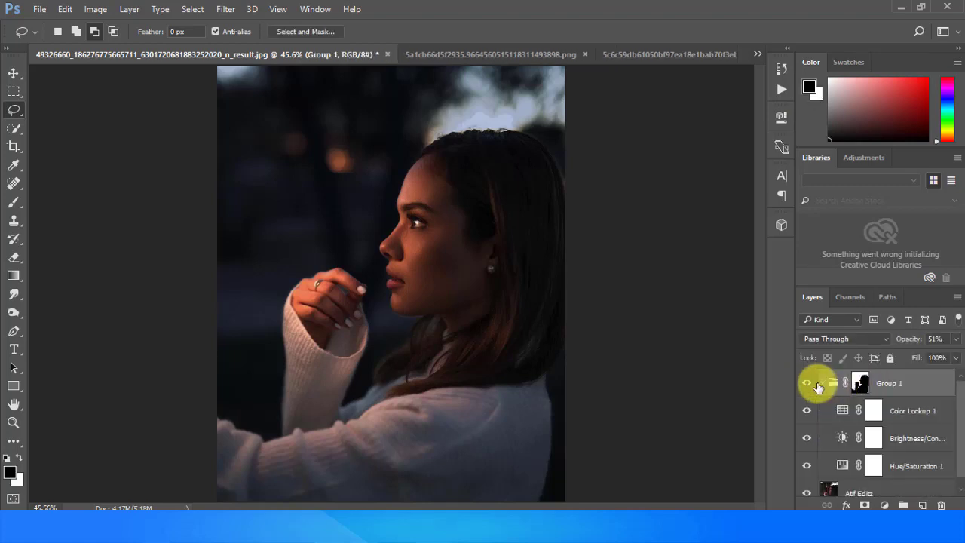
pyautogui.click(821, 384)
pyautogui.click(803, 384)
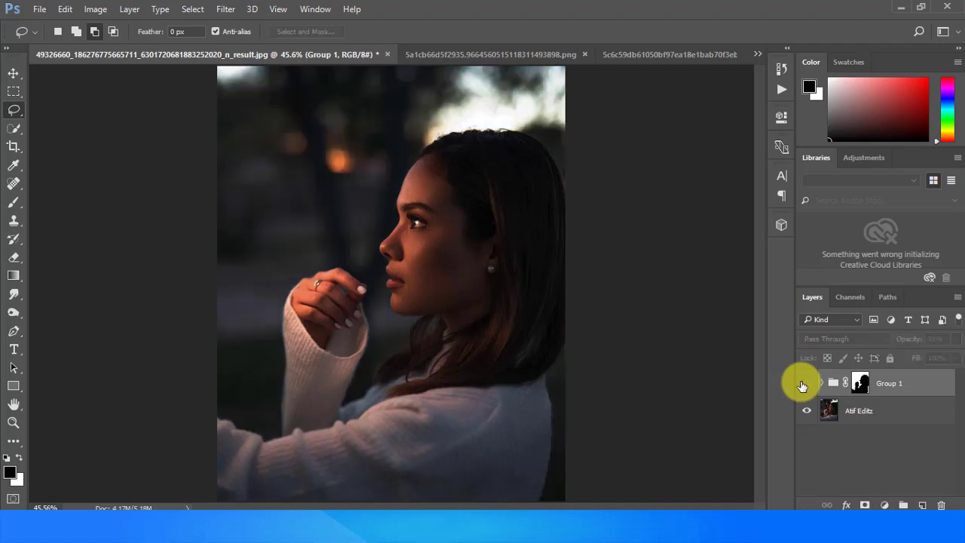
pyautogui.click(803, 384)
# Set Group 1 to 49% opacity and Merge Visible into one layer
pyautogui.moveTo(906, 344); pyautogui.dragTo(908, 342)
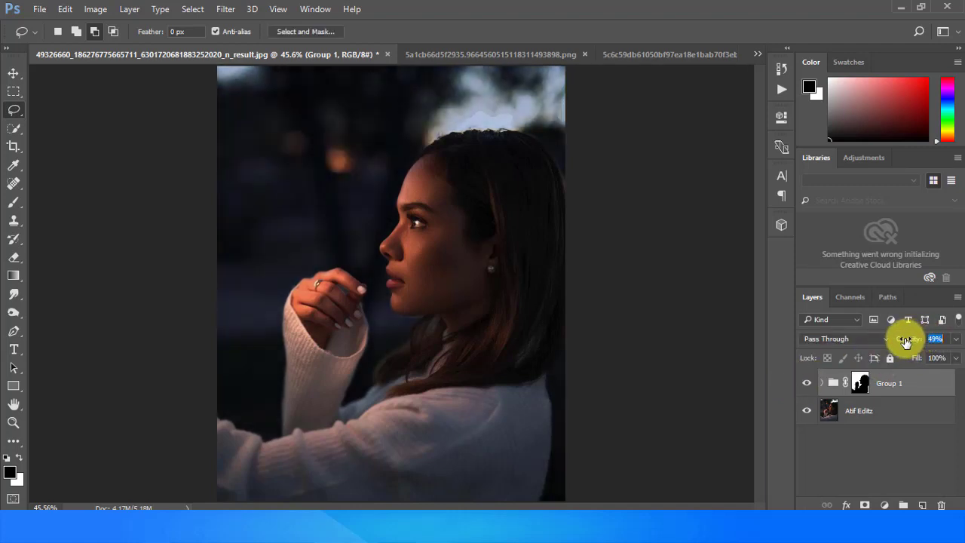
pyautogui.click(891, 436)
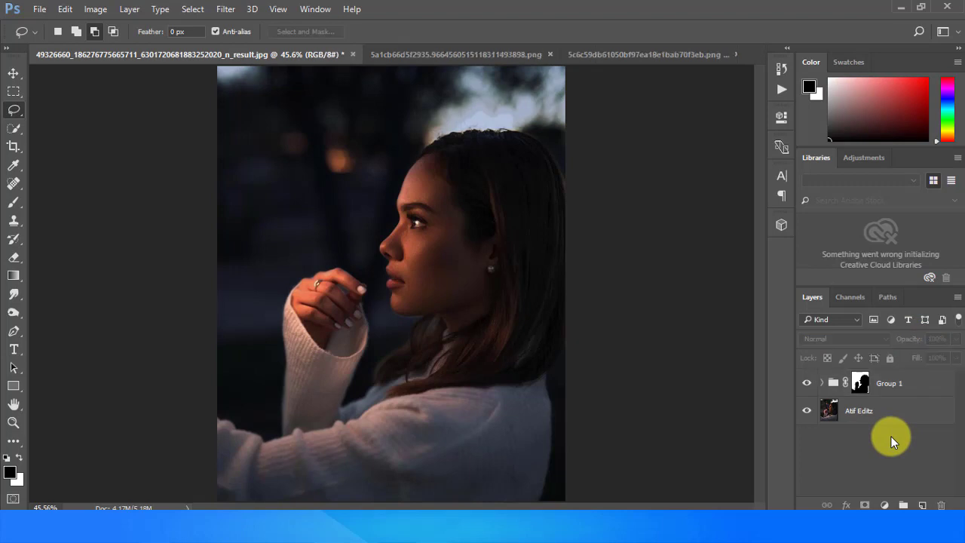
pyautogui.click(871, 389)
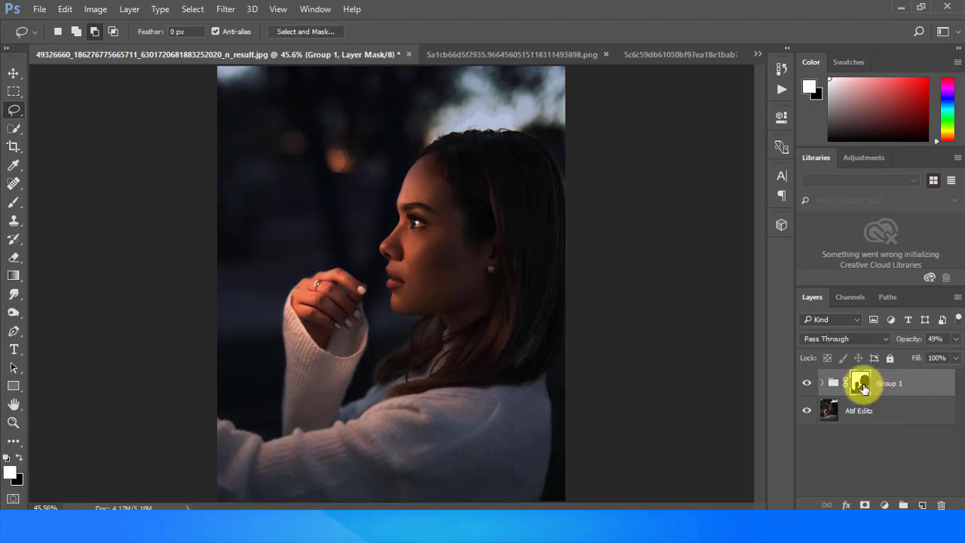
pyautogui.rightClick(863, 387)
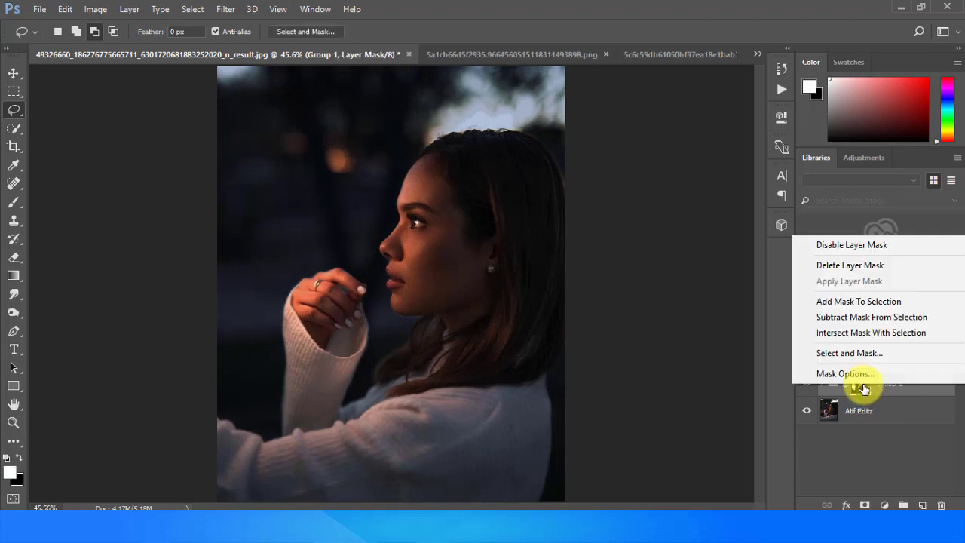
pyautogui.click(862, 431)
pyautogui.click(822, 382)
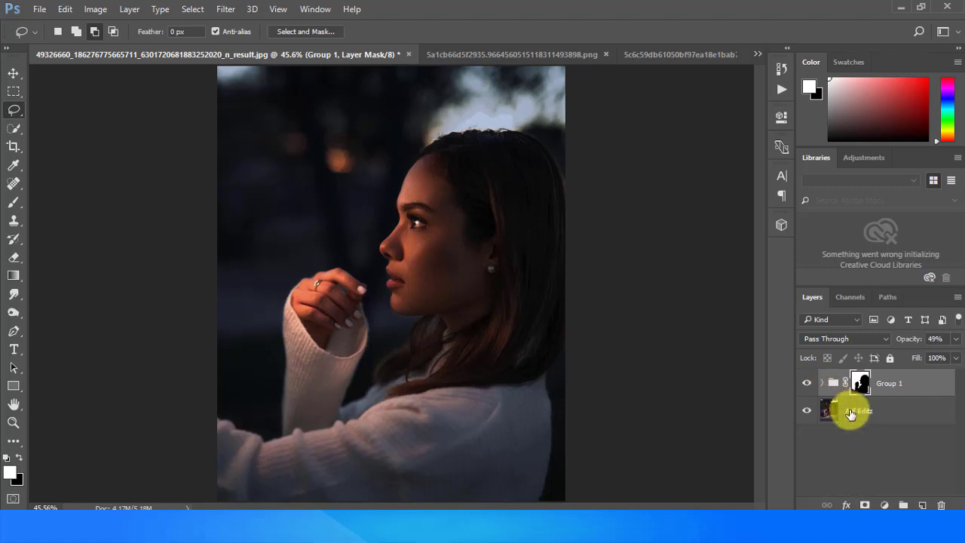
pyautogui.rightClick(850, 413)
pyautogui.click(640, 482)
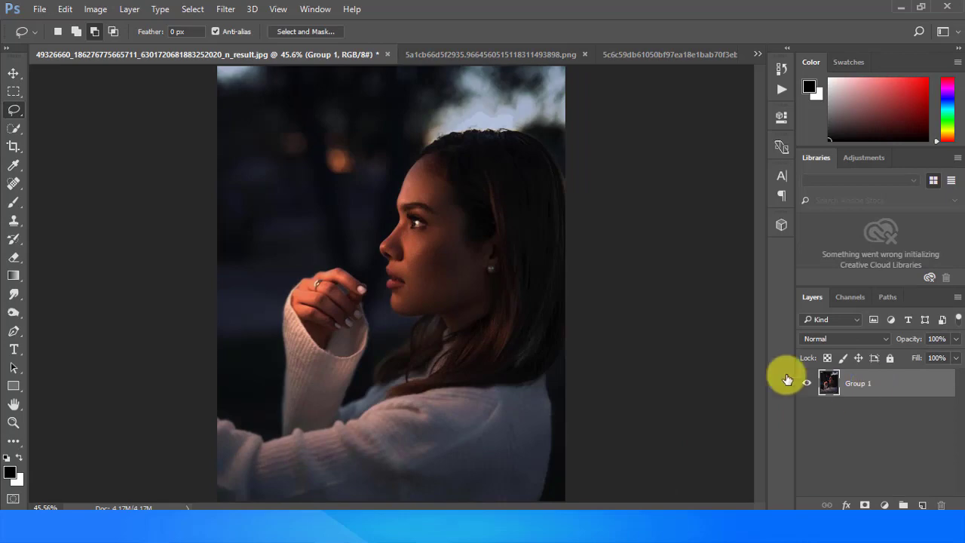
# Lasso the left butterfly in the butterflies image and drag it into the portrait
pyautogui.click(622, 53)
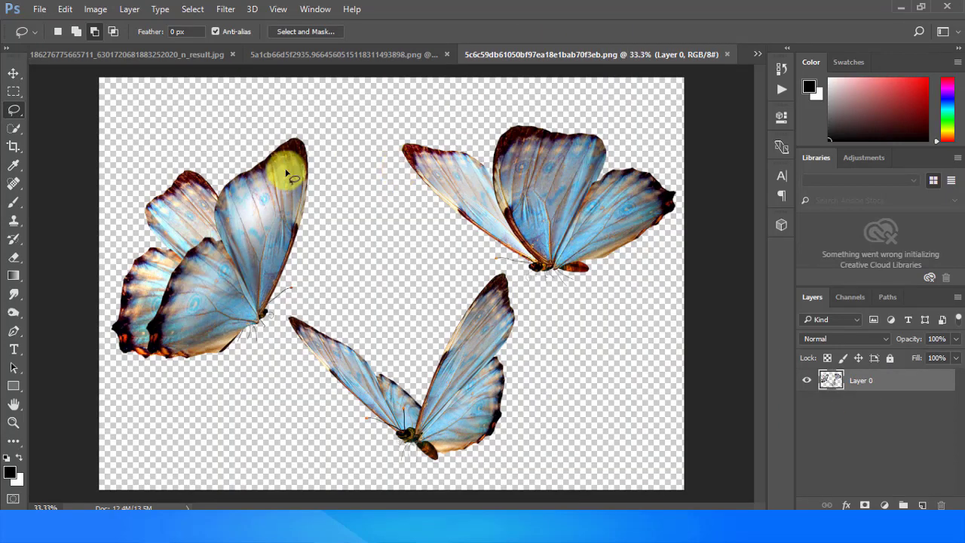
pyautogui.moveTo(192, 116)
pyautogui.mouseDown()
pyautogui.moveTo(355, 202)
pyautogui.moveTo(276, 339)
pyautogui.moveTo(126, 381)
pyautogui.moveTo(123, 120)
pyautogui.mouseUp()
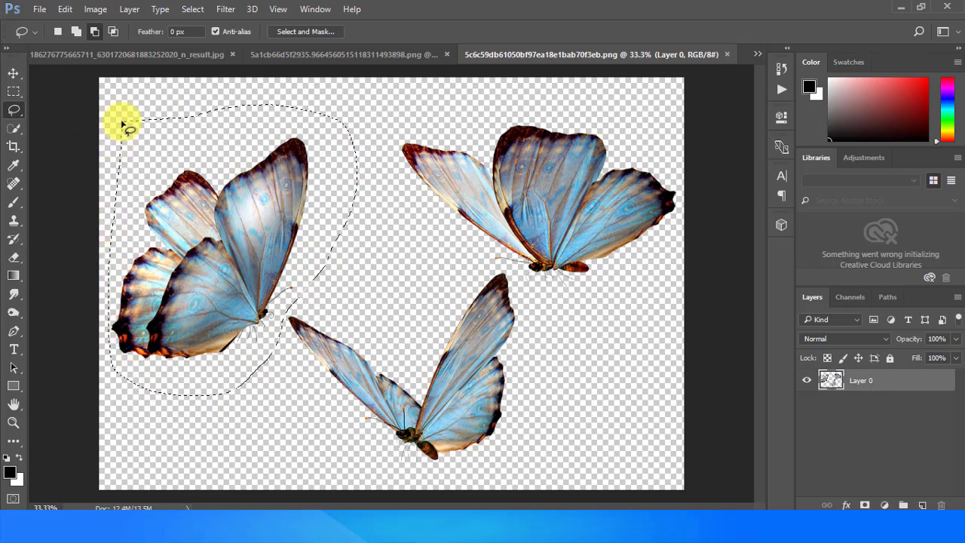
pyautogui.click(14, 73)
pyautogui.moveTo(254, 211)
pyautogui.mouseDown()
pyautogui.moveTo(115, 47)
pyautogui.moveTo(323, 158)
pyautogui.mouseUp()
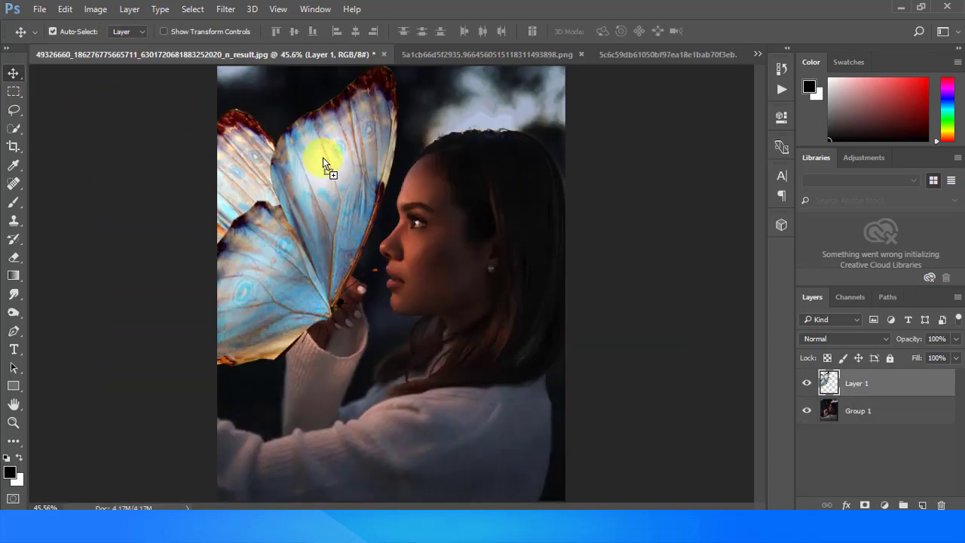
pyautogui.click(165, 31)
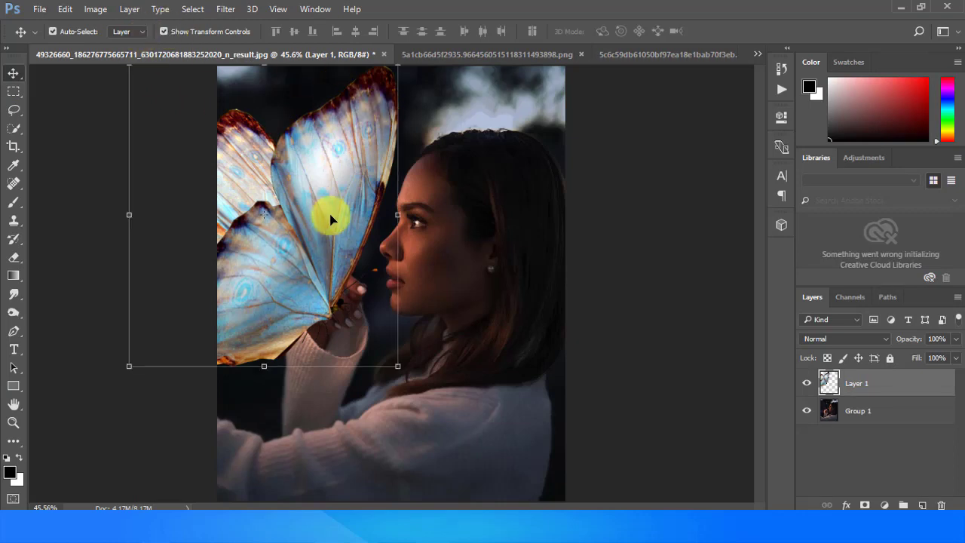
# Scale the butterfly down to about 25% and place it in the top-left
pyautogui.moveTo(327, 211); pyautogui.dragTo(436, 289)
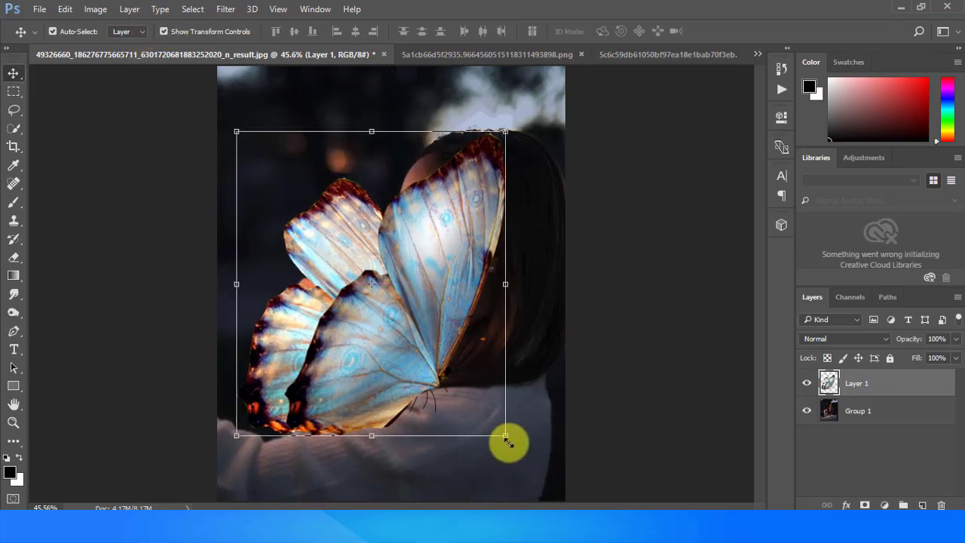
pyautogui.moveTo(509, 444)
pyautogui.mouseDown()
pyautogui.moveTo(341, 308)
pyautogui.moveTo(269, 237)
pyautogui.mouseUp()
pyautogui.moveTo(276, 183); pyautogui.dragTo(288, 190)
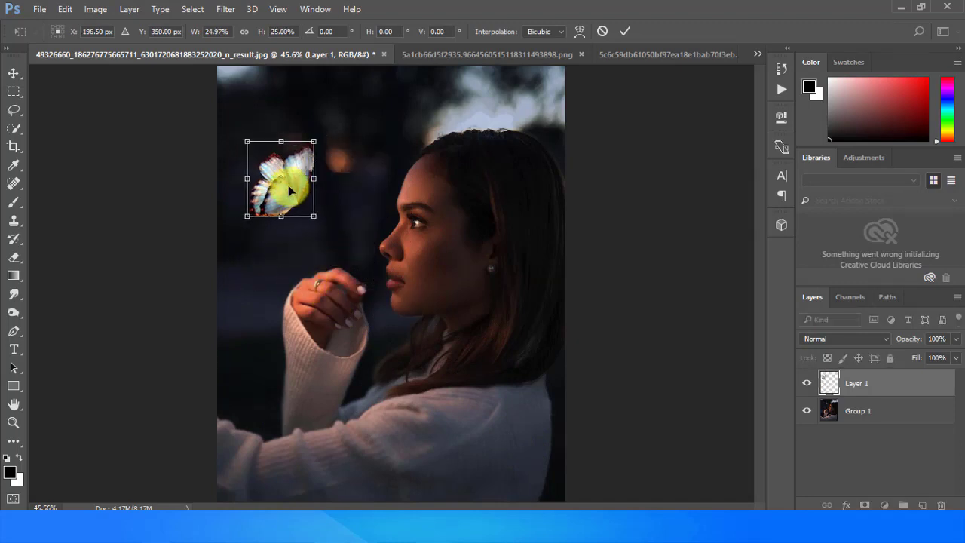
pyautogui.press('Return')
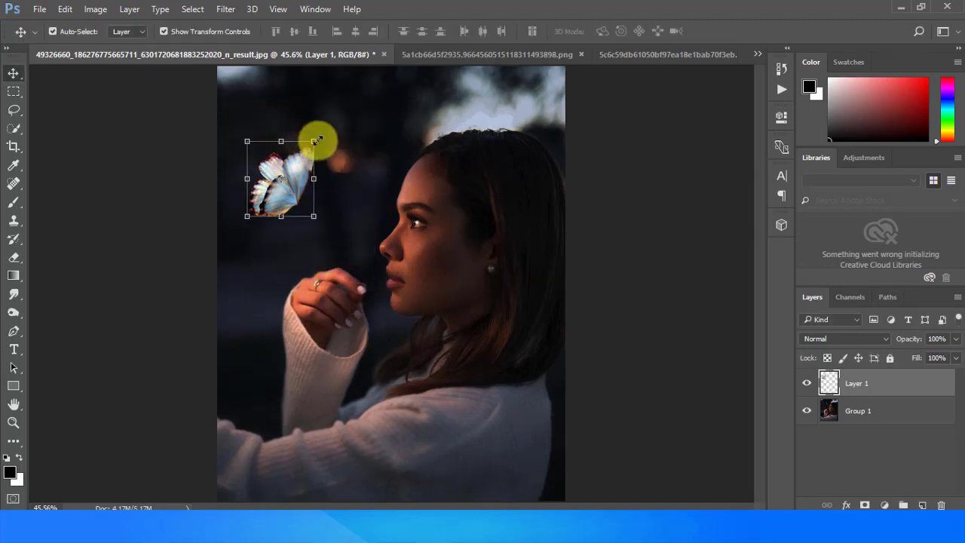
pyautogui.moveTo(315, 140); pyautogui.dragTo(335, 130)
pyautogui.press('Return')
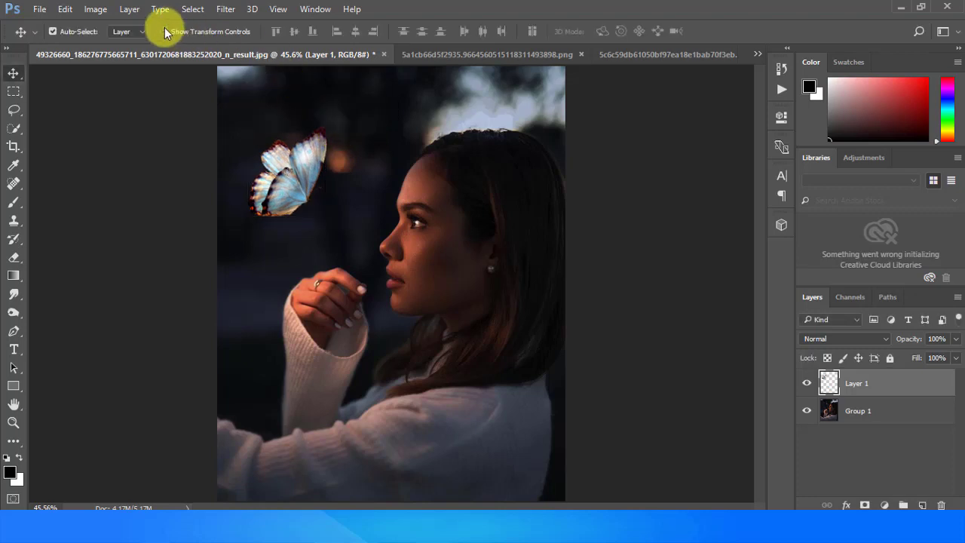
# Shift the butterfly left, rotate it clockwise and shrink it slightly
pyautogui.moveTo(281, 184)
pyautogui.mouseDown()
pyautogui.moveTo(253, 198)
pyautogui.moveTo(268, 182)
pyautogui.mouseUp()
pyautogui.hotkey('ctrl', 't')
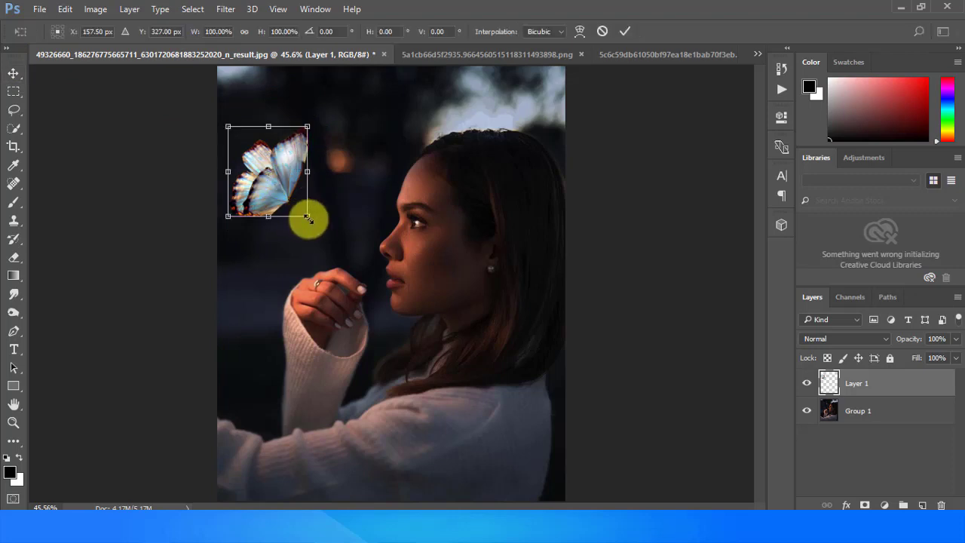
pyautogui.moveTo(308, 218); pyautogui.dragTo(319, 231)
pyautogui.press('Return')
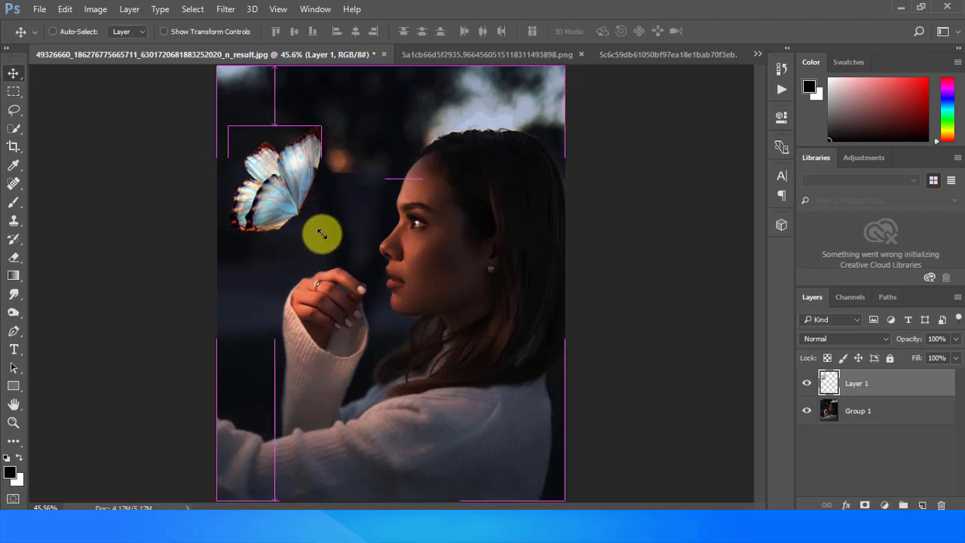
pyautogui.hotkey('ctrl', 't')
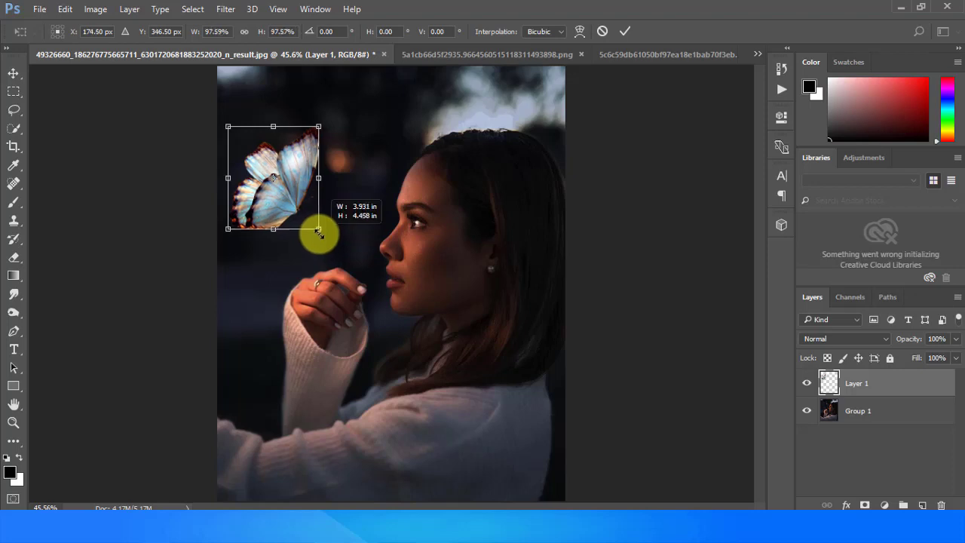
pyautogui.moveTo(321, 235); pyautogui.dragTo(286, 209)
pyautogui.press('Return')
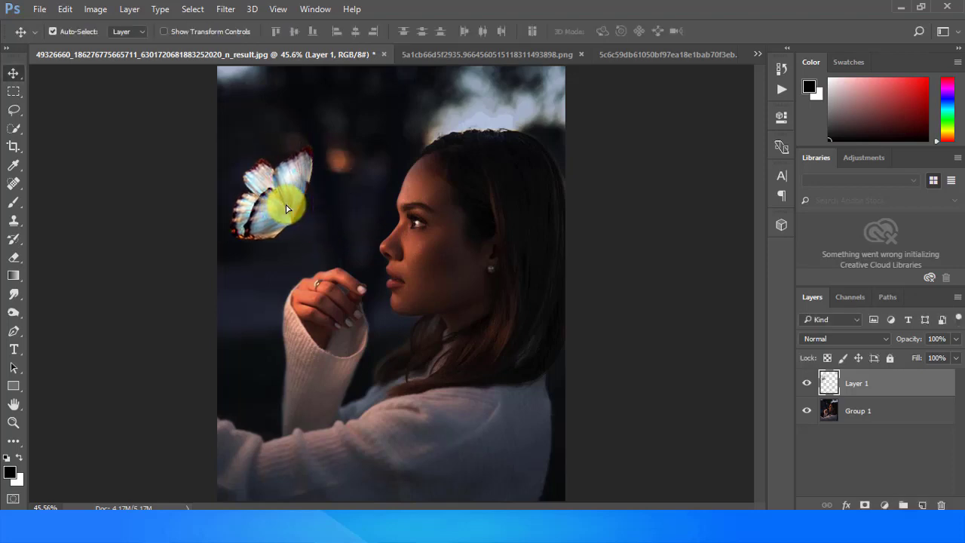
# Rename the butterfly layer to Object
pyautogui.click(760, 195)
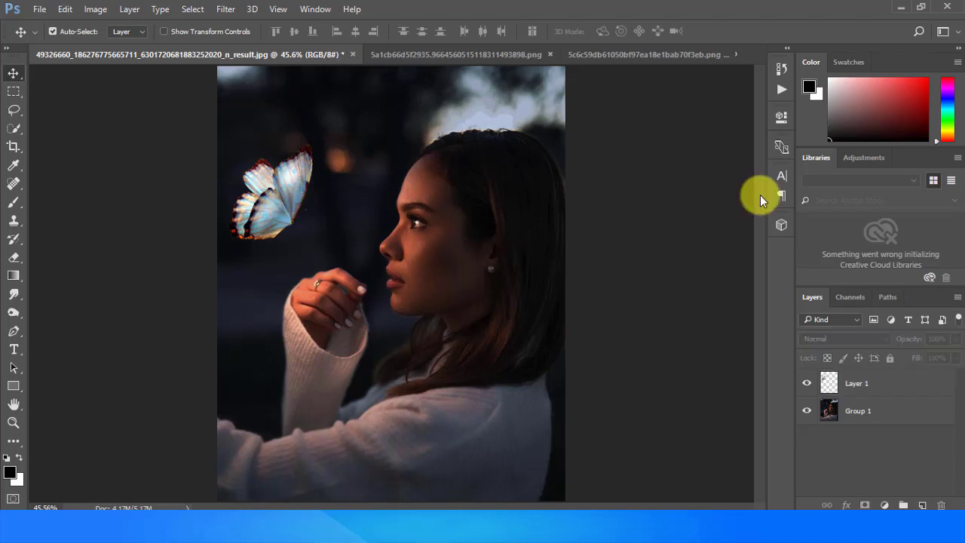
pyautogui.click(781, 75)
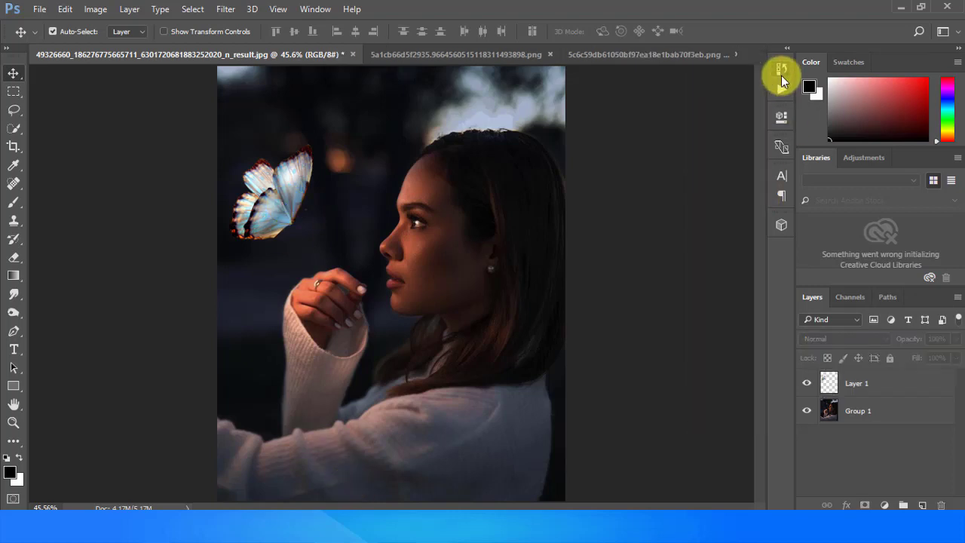
pyautogui.click(859, 391)
pyautogui.doubleClick(856, 390)
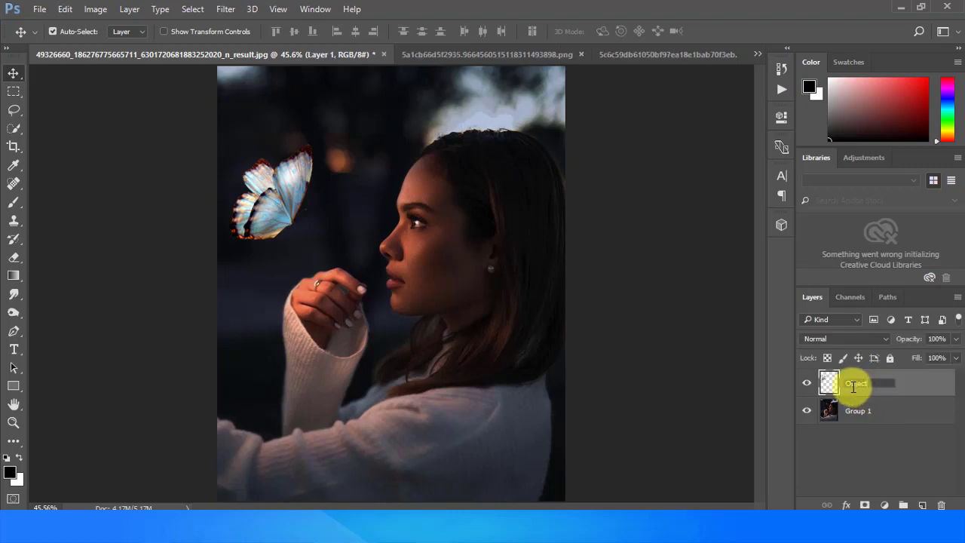
pyautogui.press('Return')
# Play the Glow Object action to give the butterfly a golden glow
pyautogui.click(778, 92)
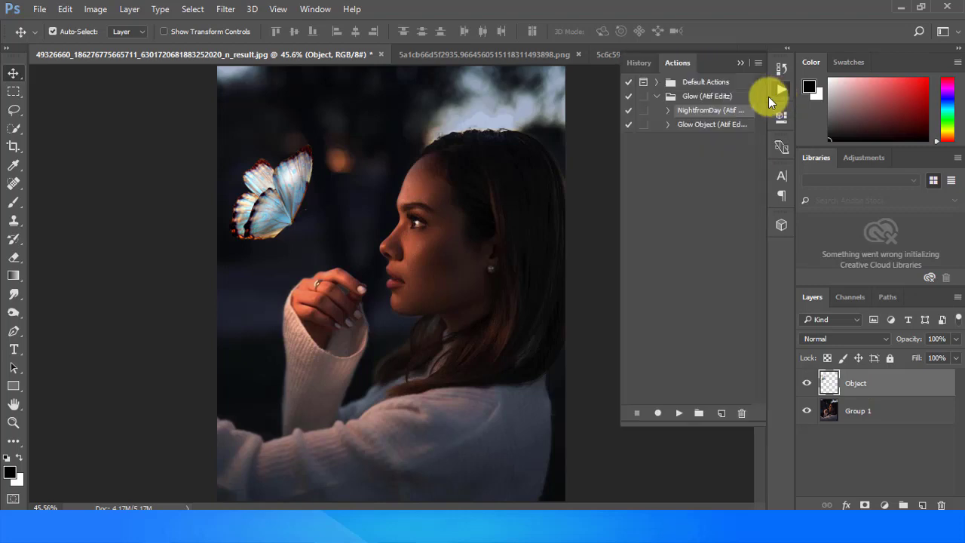
pyautogui.click(709, 124)
pyautogui.click(757, 63)
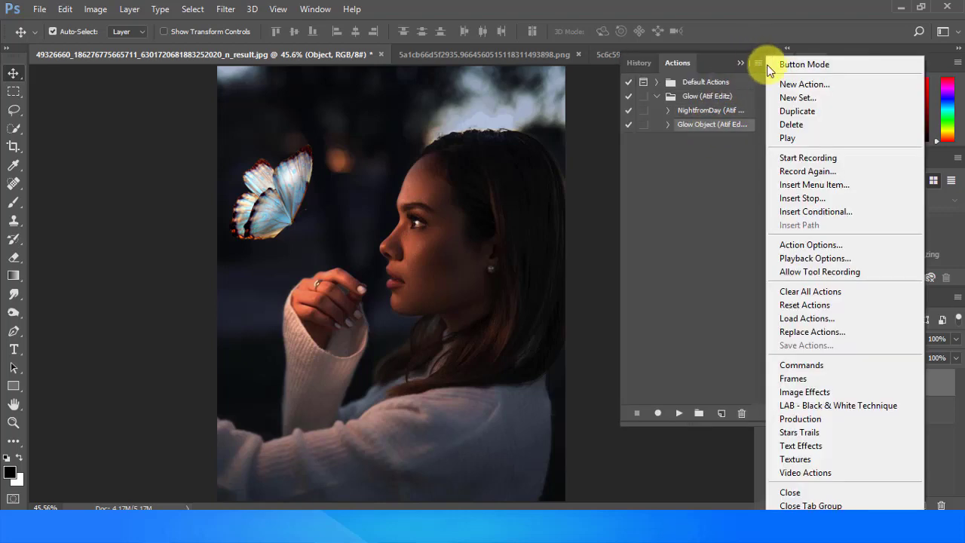
pyautogui.click(796, 137)
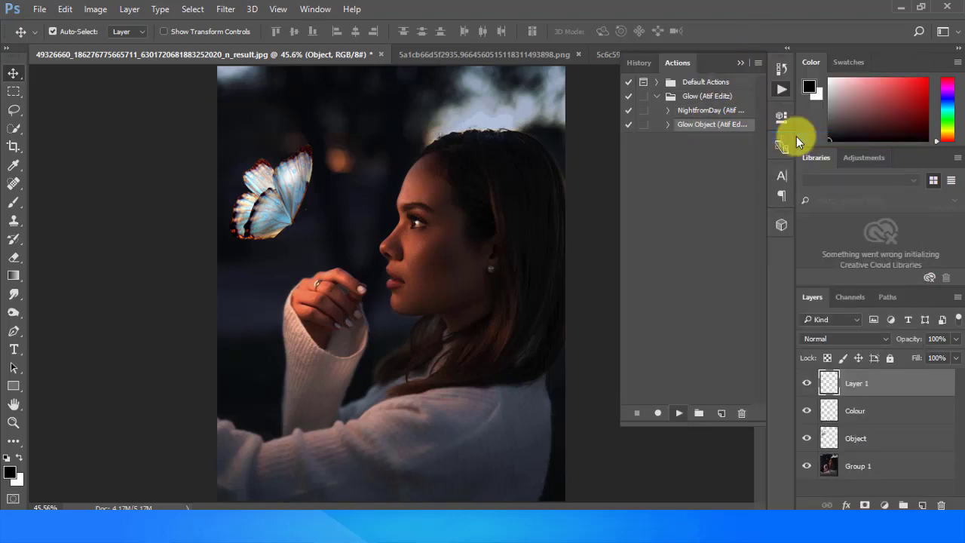
pyautogui.click(784, 83)
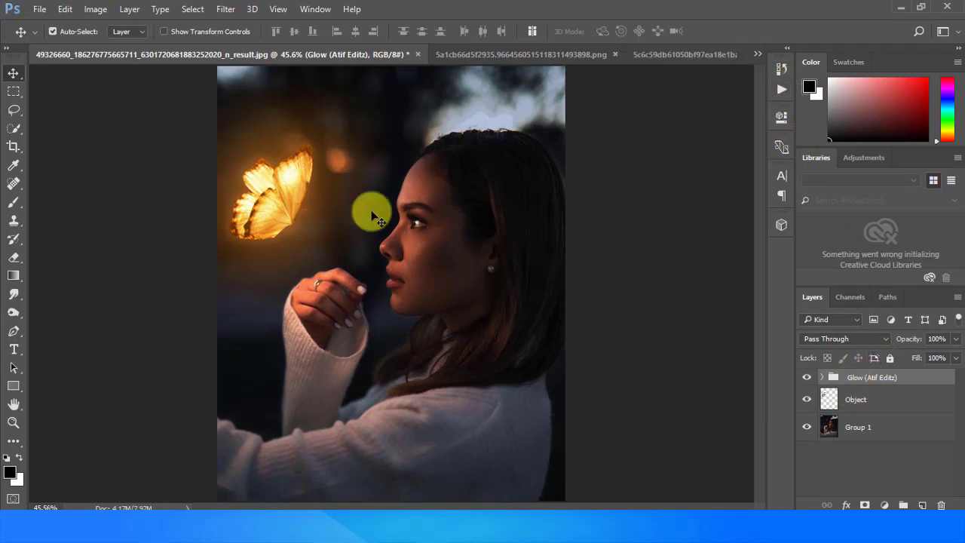
# Reposition the glow and nudge the Object butterfly slightly right
pyautogui.hotkey('ctrl', 't')
pyautogui.moveTo(295, 188); pyautogui.dragTo(311, 194)
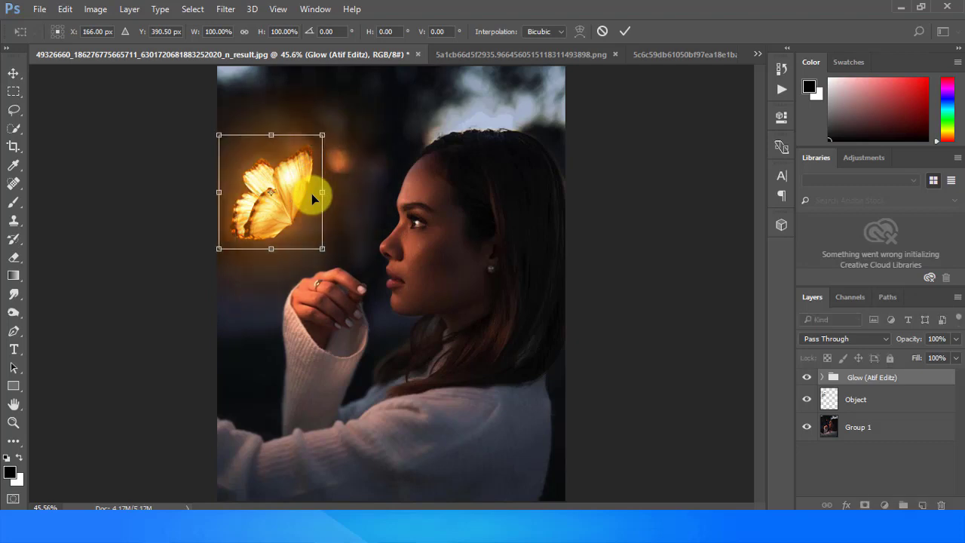
pyautogui.press('Return')
pyautogui.click(890, 395)
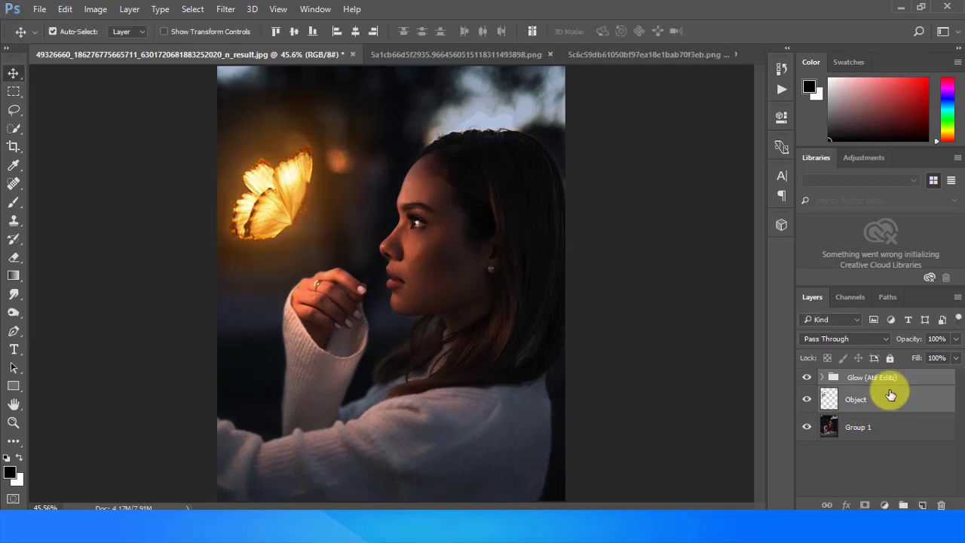
pyautogui.hotkey('ctrl', 't')
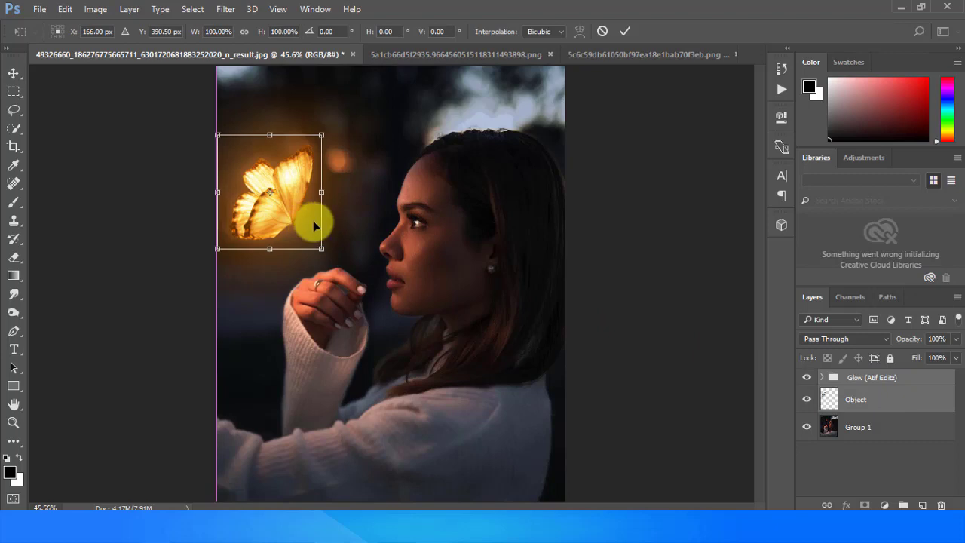
pyautogui.moveTo(313, 220); pyautogui.dragTo(317, 221)
pyautogui.press('Return')
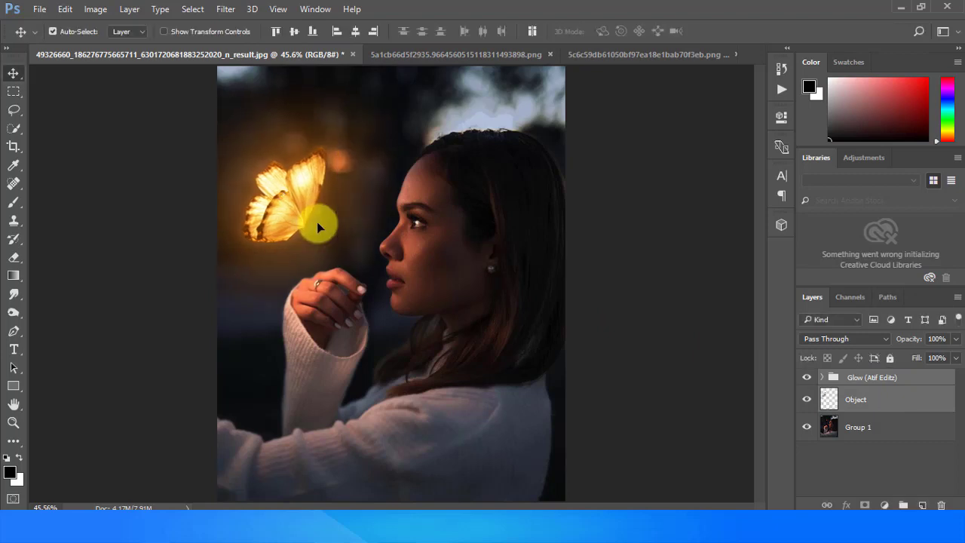
# Merge the Object butterfly into its glow, hide it, and name it 1
pyautogui.rightClick(876, 400)
pyautogui.click(656, 476)
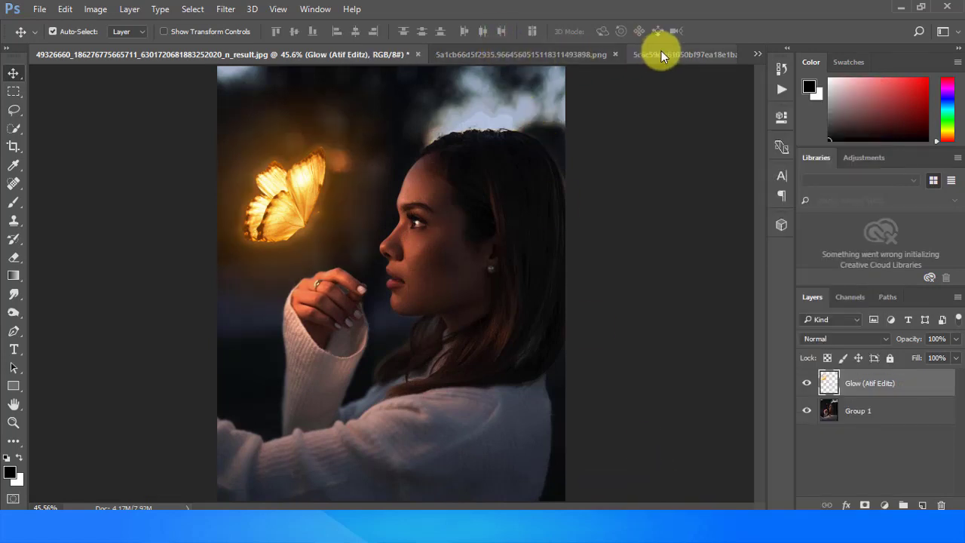
pyautogui.click(807, 384)
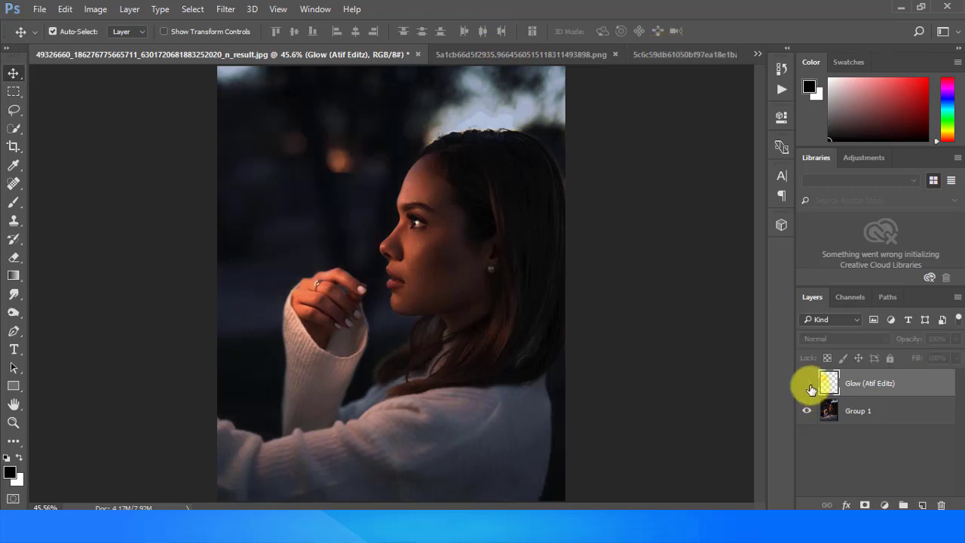
pyautogui.doubleClick(888, 384)
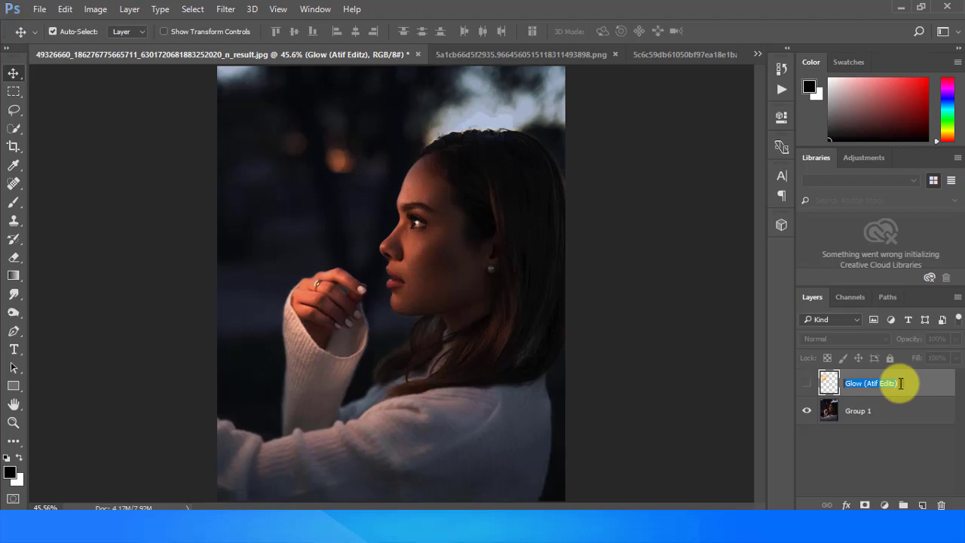
pyautogui.write('1')
pyautogui.press('Return')
# Lasso another butterfly into the portrait on a layer named Object
pyautogui.click(590, 53)
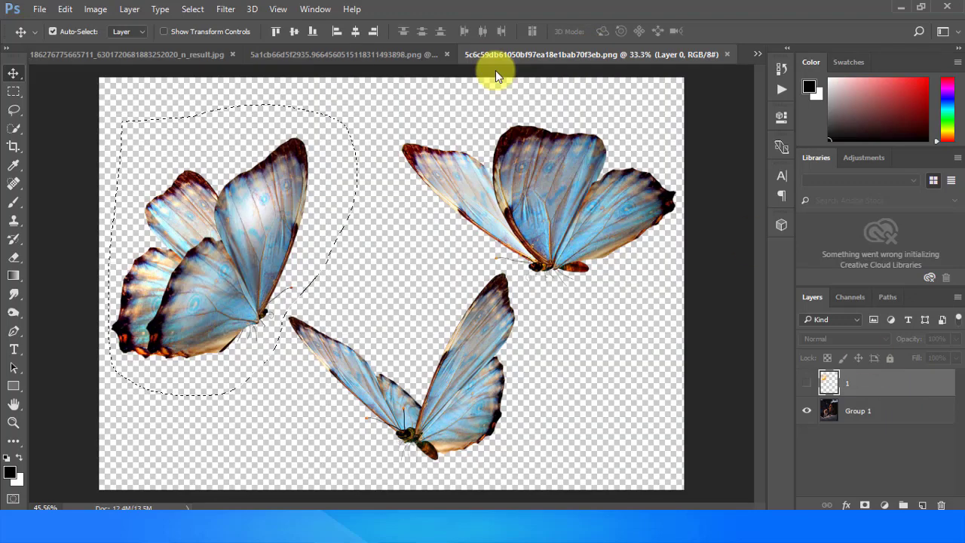
pyautogui.click(14, 110)
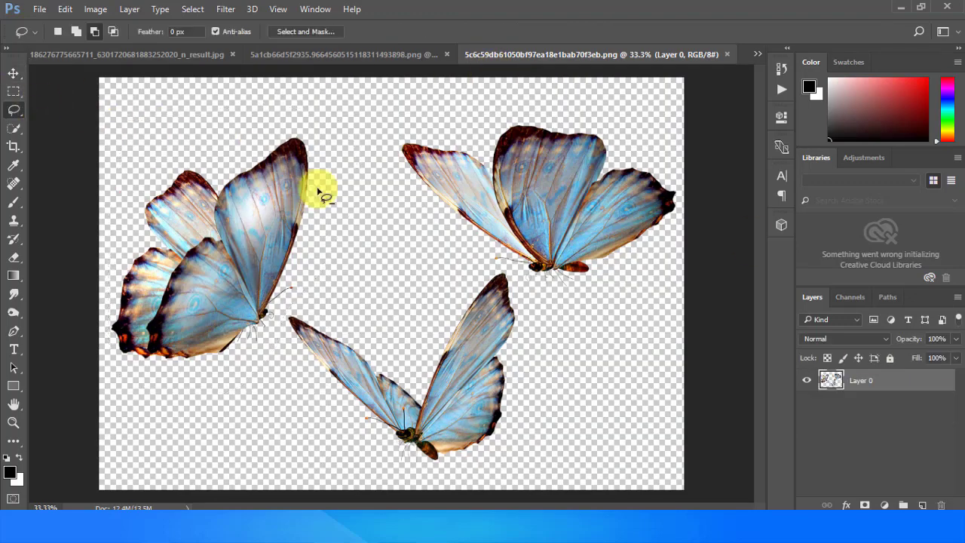
pyautogui.moveTo(281, 311)
pyautogui.mouseDown()
pyautogui.moveTo(475, 264)
pyautogui.moveTo(517, 274)
pyautogui.moveTo(502, 455)
pyautogui.moveTo(271, 415)
pyautogui.moveTo(273, 386)
pyautogui.mouseUp()
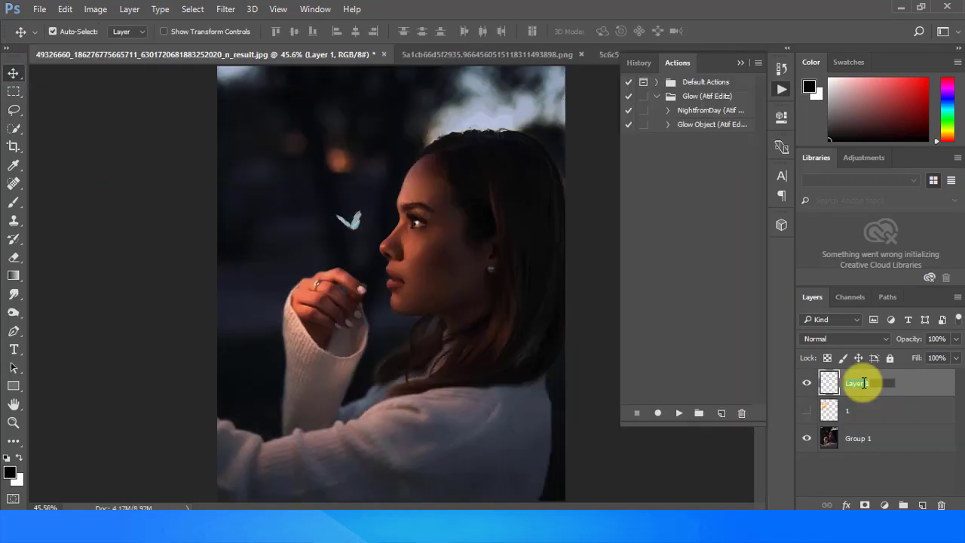
pyautogui.write('Object')
pyautogui.press('Return')
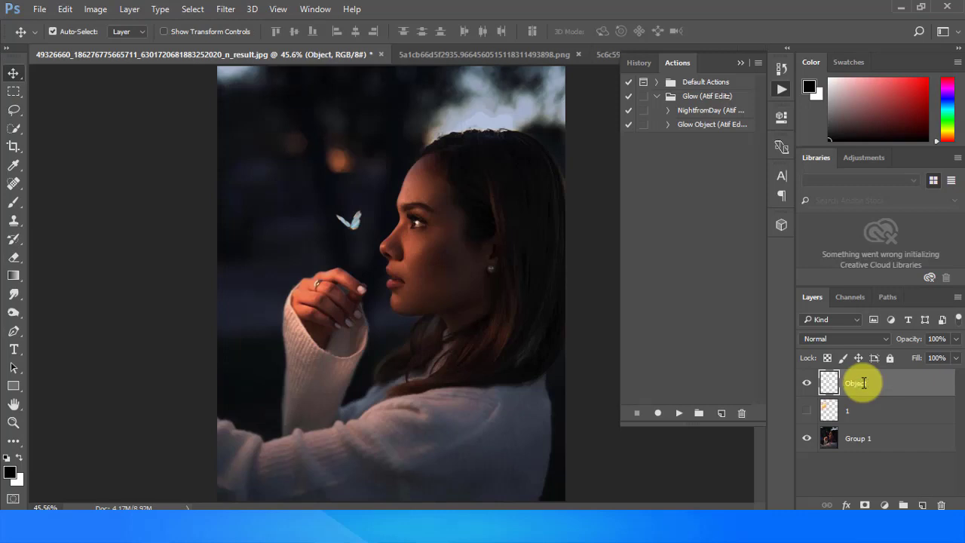
# Play the Glow Object action on the new butterfly
pyautogui.click(712, 125)
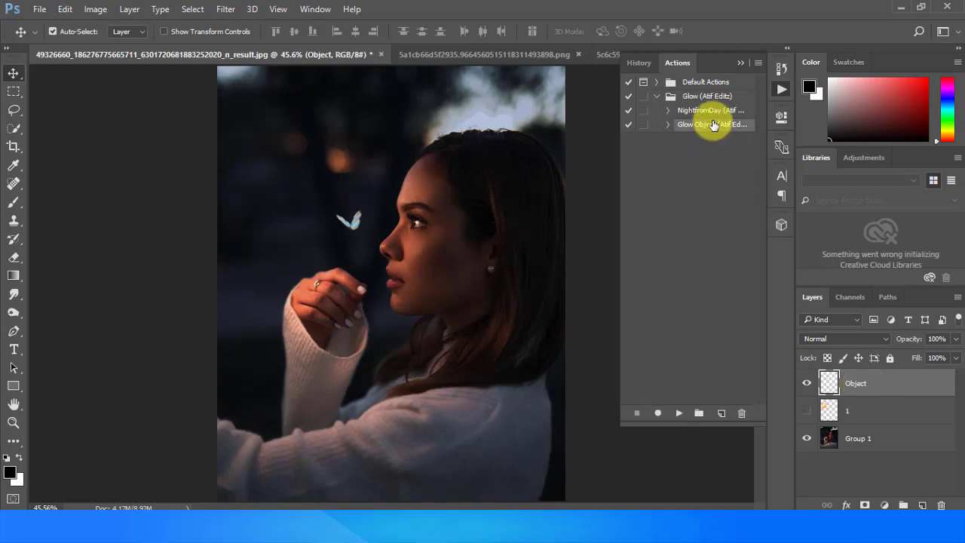
pyautogui.click(757, 62)
pyautogui.click(787, 139)
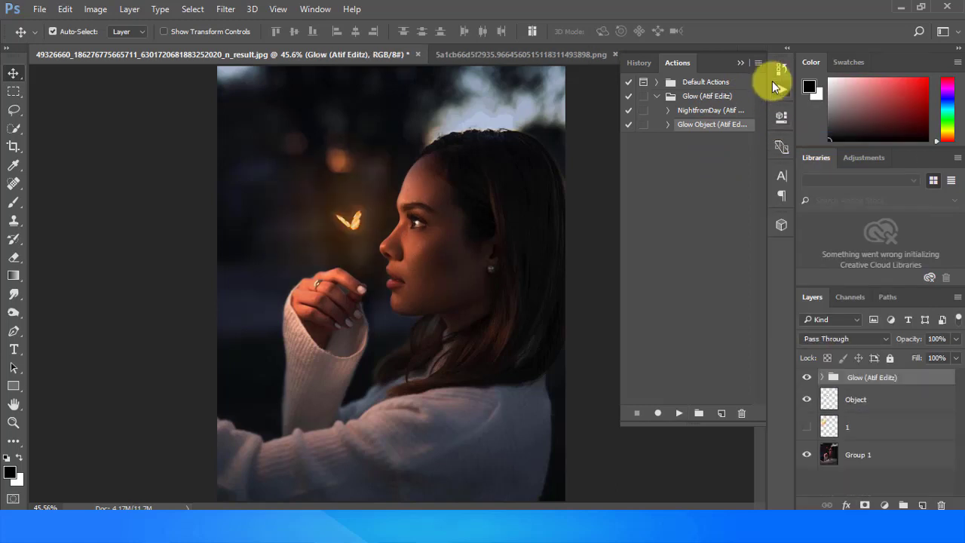
pyautogui.click(775, 87)
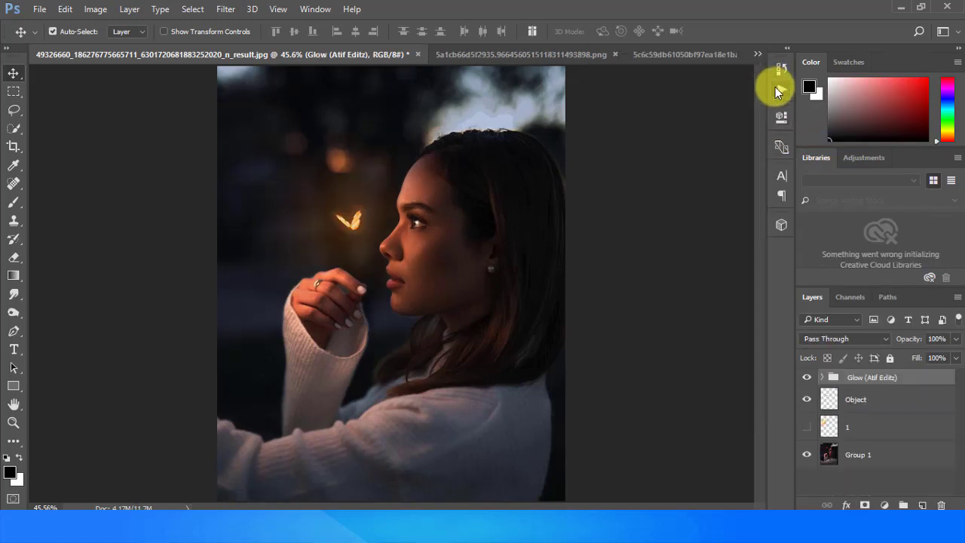
# Merge the Object butterfly with its Glow group into one layer
pyautogui.keyDown('shift'); pyautogui.click(862, 396); pyautogui.keyUp('shift')
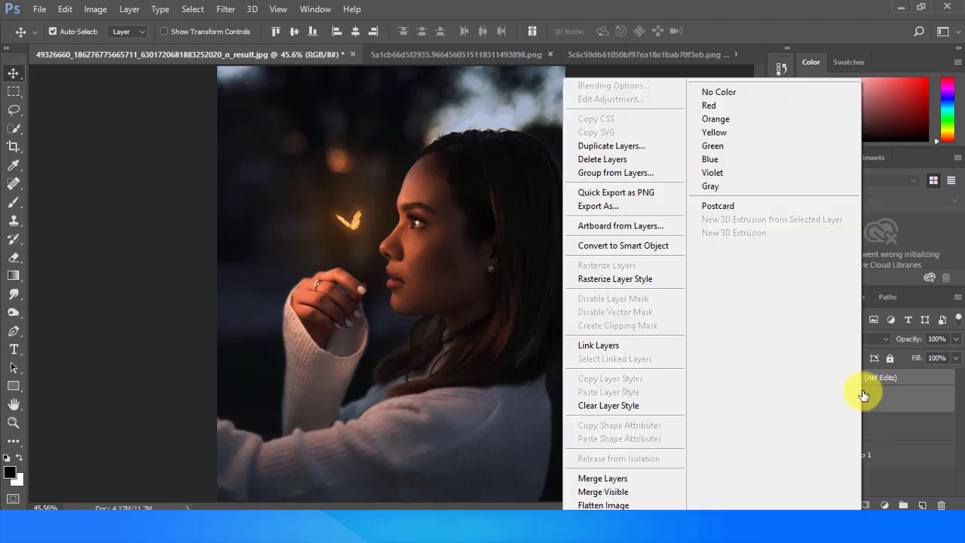
pyautogui.rightClick(862, 390)
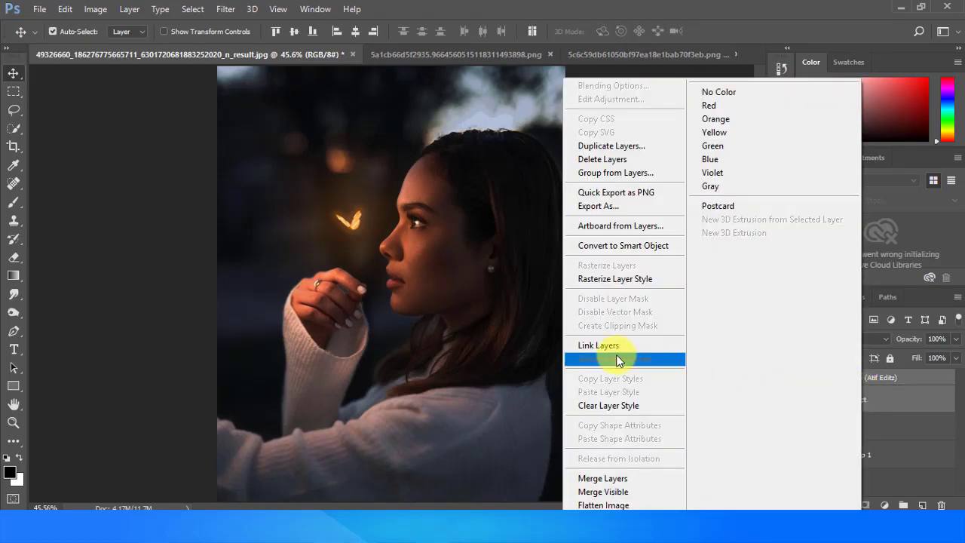
pyautogui.click(623, 480)
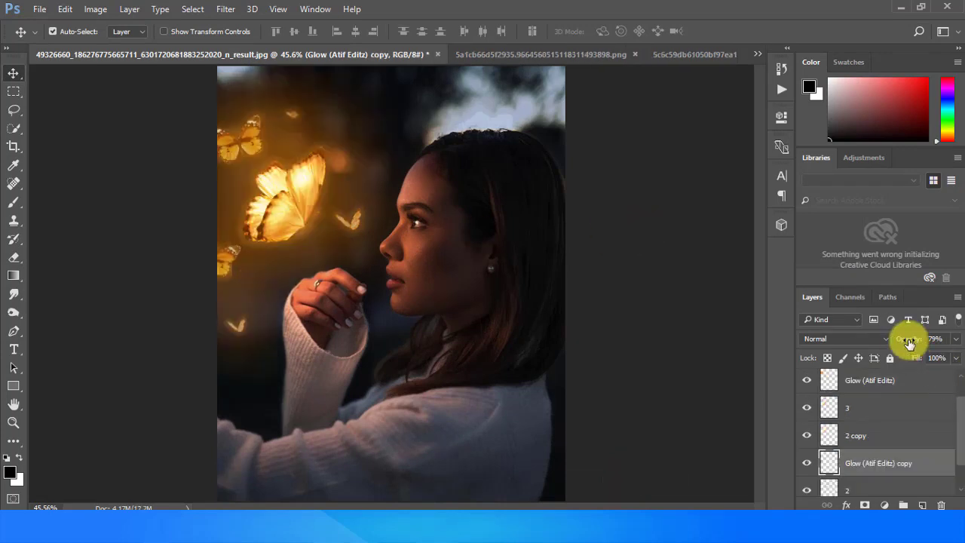
# Lower one butterfly copy's opacity and group all butterfly layers into Group 2
pyautogui.moveTo(904, 339); pyautogui.dragTo(890, 343)
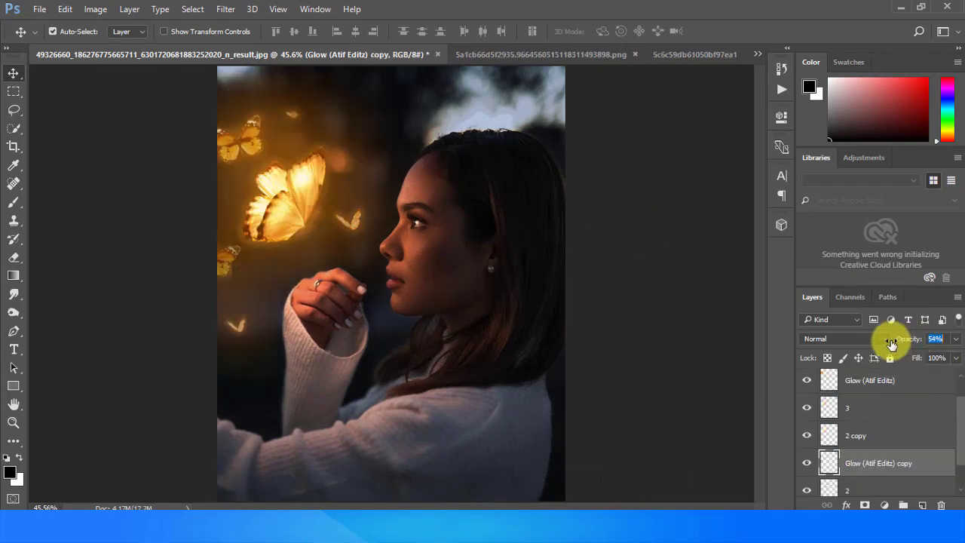
pyautogui.scroll(-1, 863, 452)
pyautogui.click(865, 456)
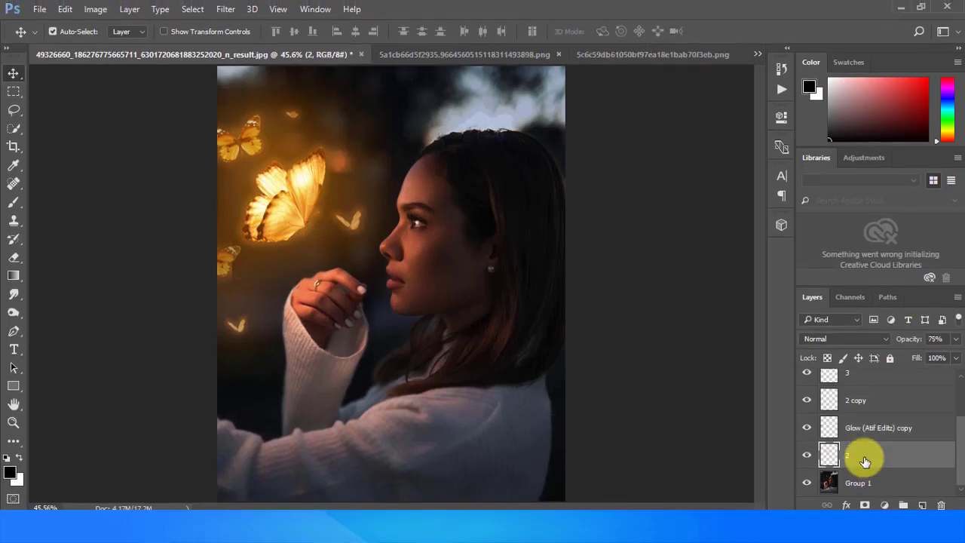
pyautogui.scroll(2, 863, 459)
pyautogui.keyDown('ctrl'); pyautogui.click(860, 384); pyautogui.keyUp('ctrl')
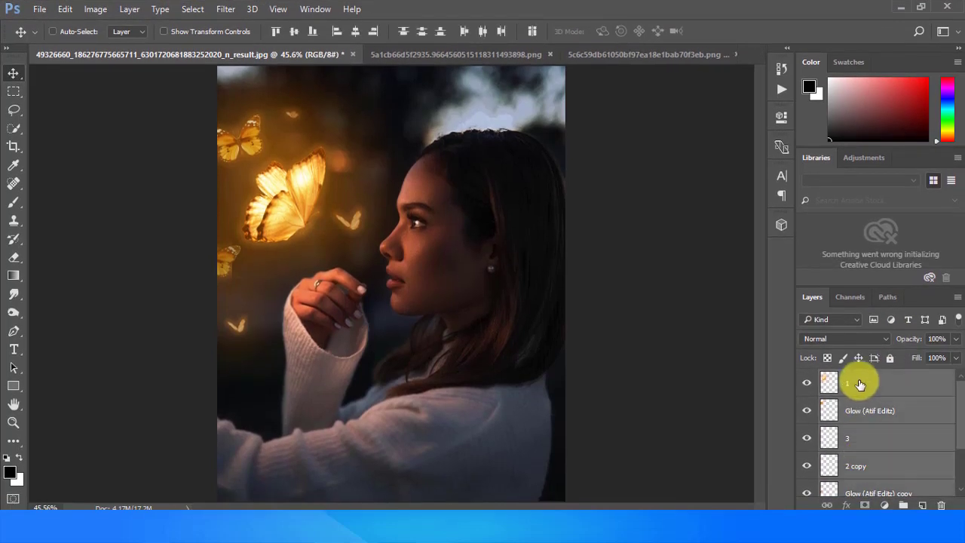
pyautogui.hotkey('ctrl', 'g')
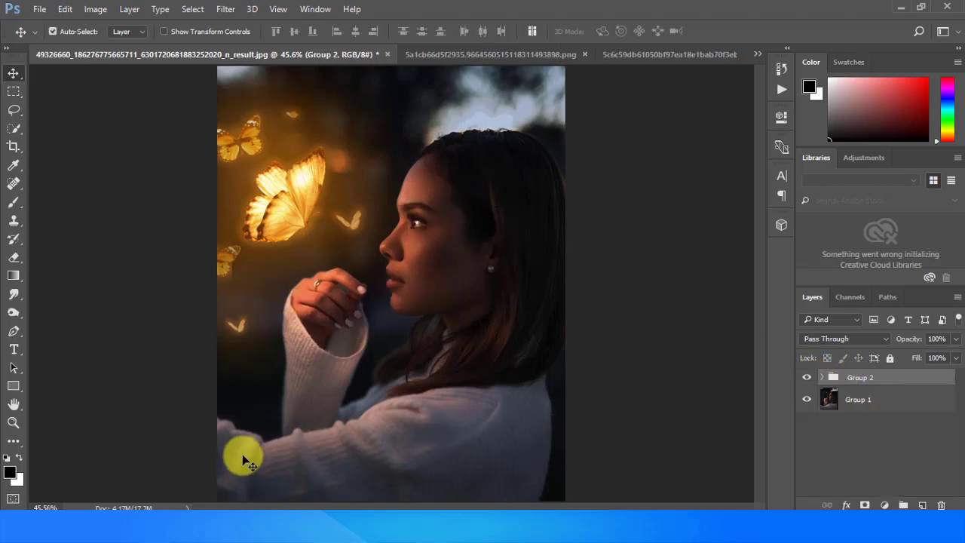
# Add an empty Layer 1 between Group 2 and Group 1, with the Brush tool active
pyautogui.click(806, 377)
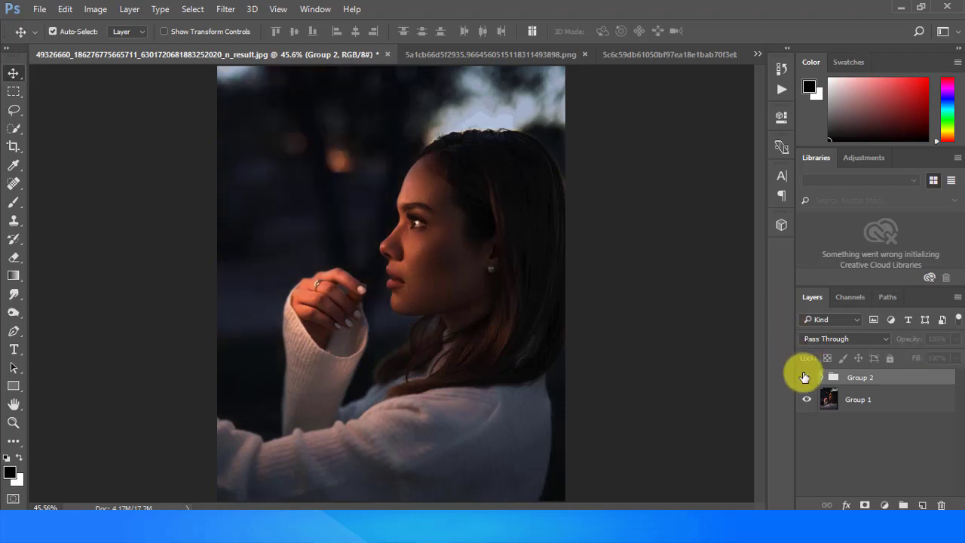
pyautogui.click(921, 504)
pyautogui.moveTo(884, 391); pyautogui.dragTo(881, 413)
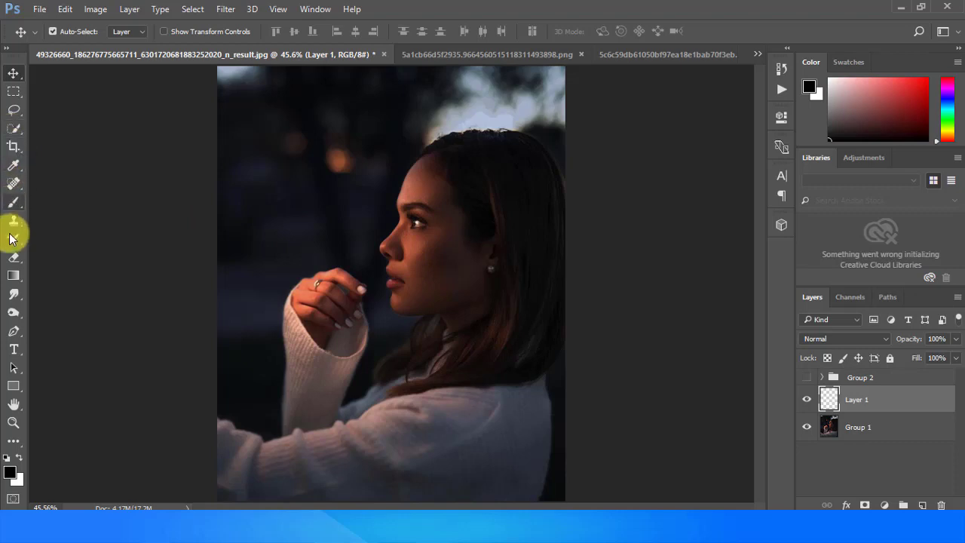
pyautogui.click(13, 202)
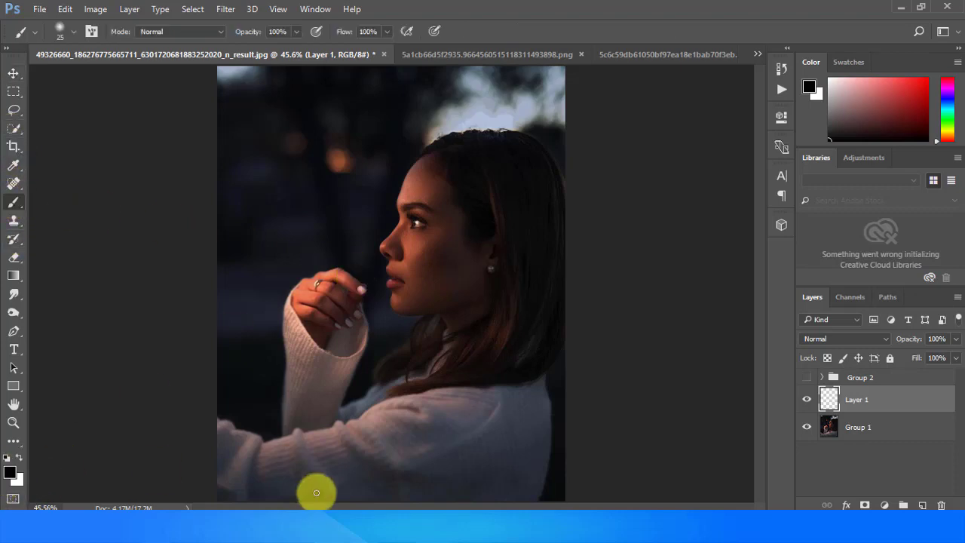
pyautogui.click(806, 400)
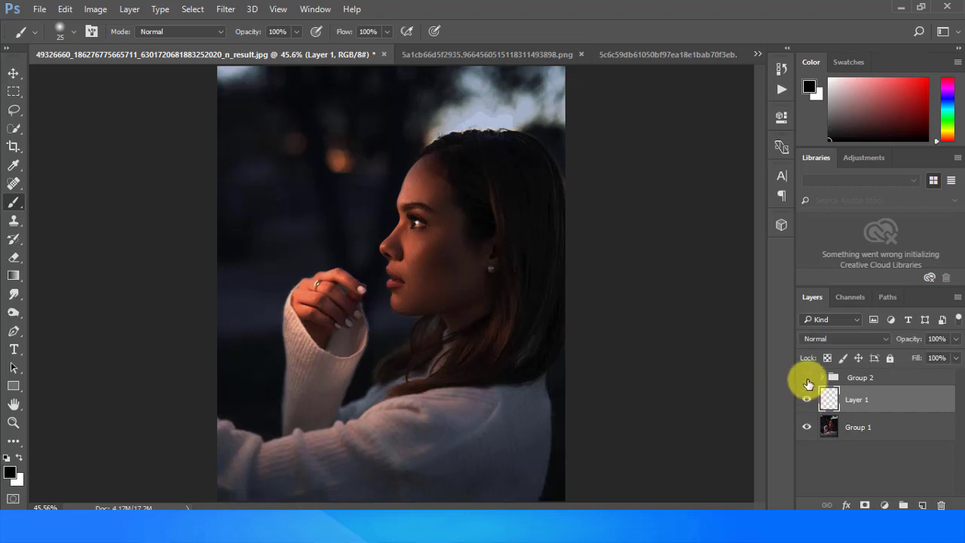
pyautogui.click(807, 377)
# Set the foreground colour to orange c56f0b sampled from a butterfly, and hide Group 2
pyautogui.click(7, 474)
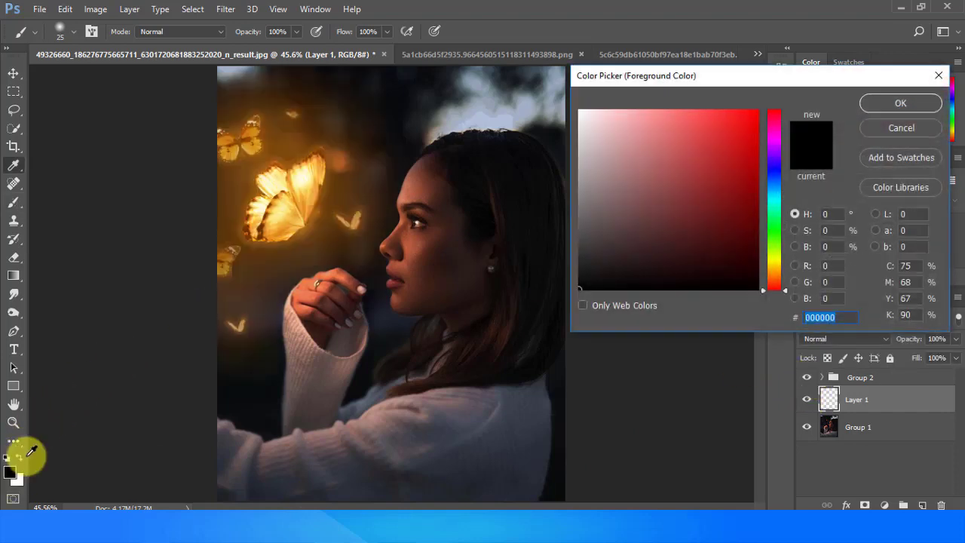
pyautogui.click(305, 179)
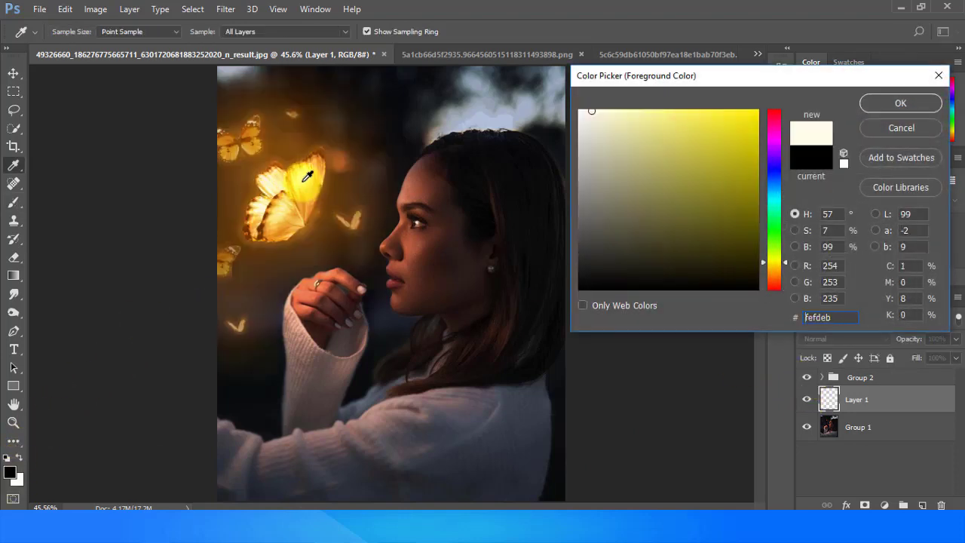
pyautogui.click(232, 148)
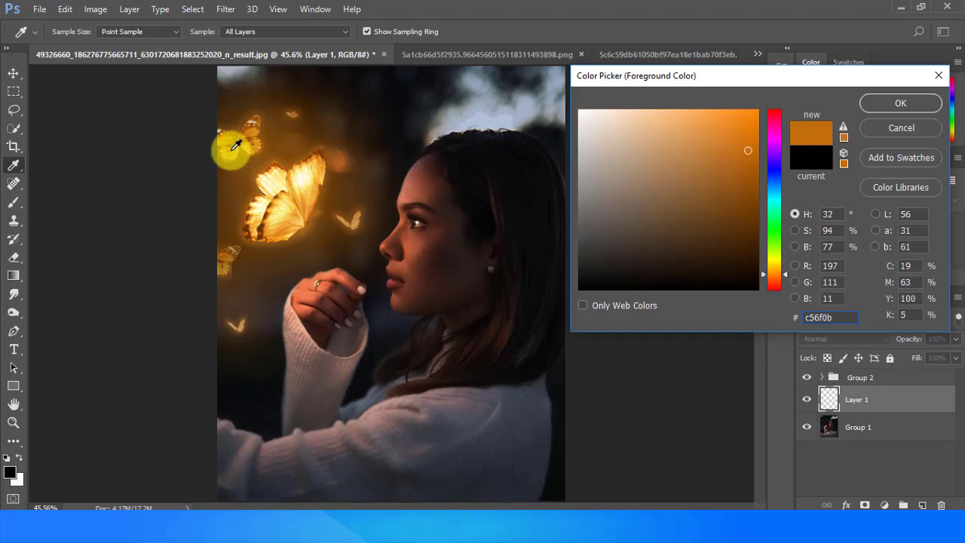
pyautogui.click(882, 101)
pyautogui.press('b')
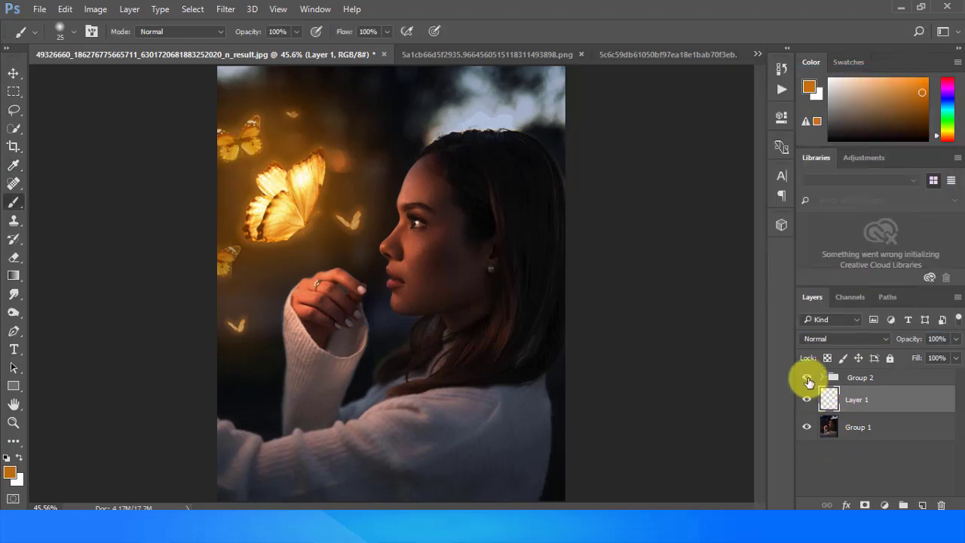
pyautogui.click(807, 378)
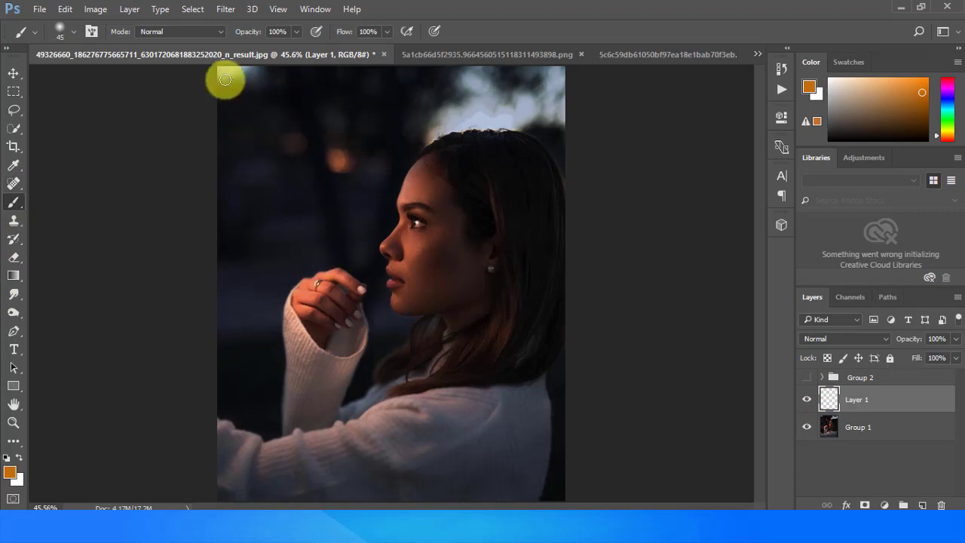
# Set the brush to Soft Light mode with lower flow, and paint orange over the forehead and nose
pyautogui.click(185, 31)
pyautogui.click(163, 196)
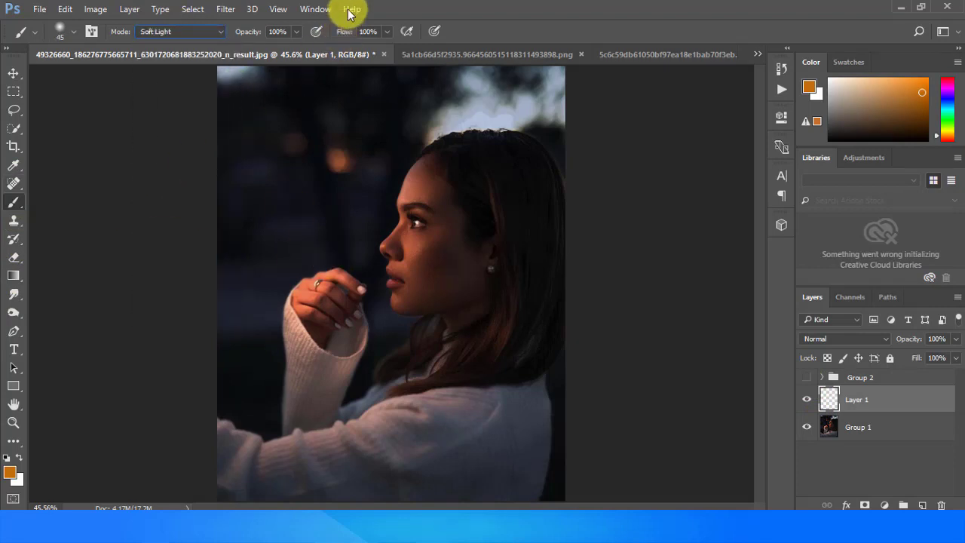
pyautogui.moveTo(338, 31); pyautogui.dragTo(329, 32)
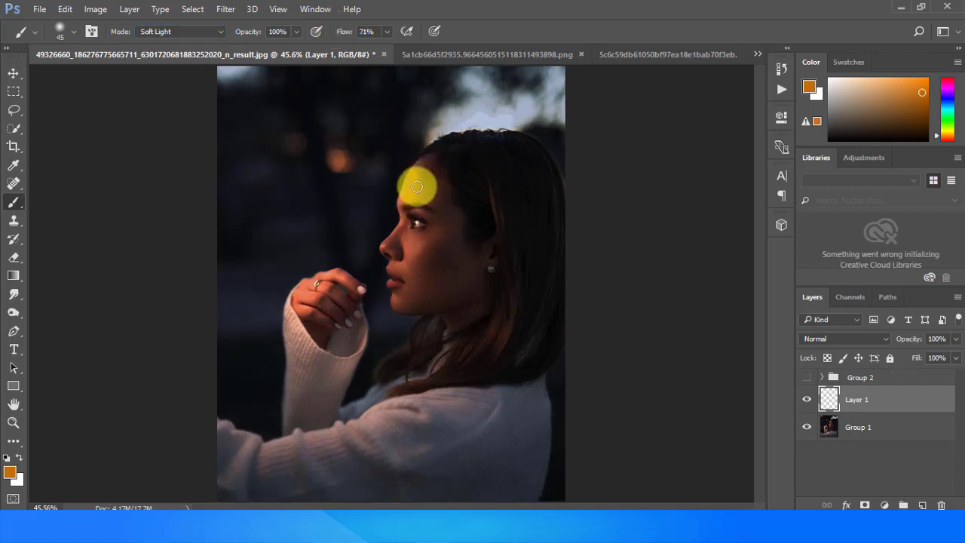
pyautogui.moveTo(417, 187)
pyautogui.mouseDown()
pyautogui.moveTo(415, 244)
pyautogui.moveTo(404, 205)
pyautogui.moveTo(377, 244)
pyautogui.moveTo(403, 224)
pyautogui.moveTo(388, 248)
pyautogui.moveTo(404, 302)
pyautogui.moveTo(405, 226)
pyautogui.moveTo(424, 172)
pyautogui.moveTo(407, 207)
pyautogui.moveTo(426, 158)
pyautogui.moveTo(413, 208)
pyautogui.mouseUp()
# Extend the orange paint, then blend Layer 1 as Soft Light at 61% opacity
pyautogui.click(351, 280)
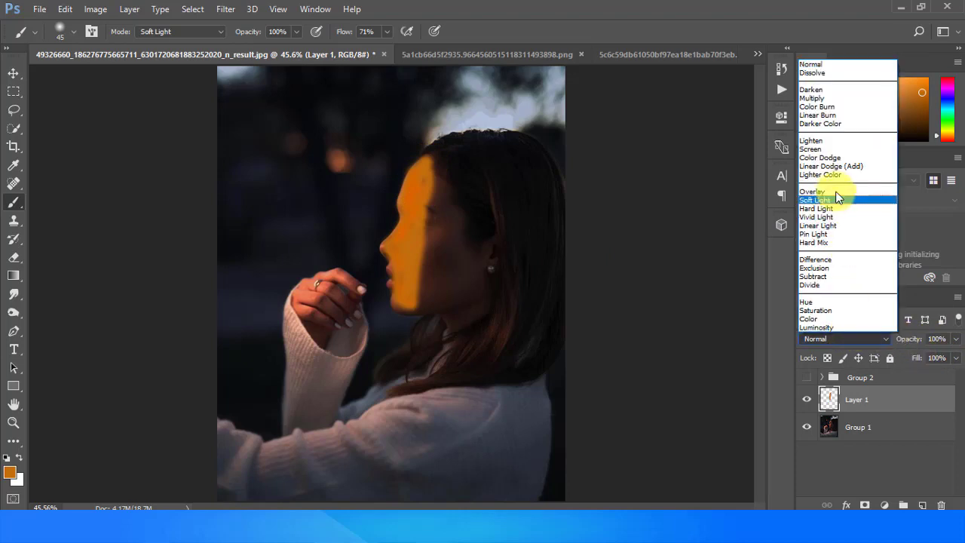
pyautogui.click(827, 199)
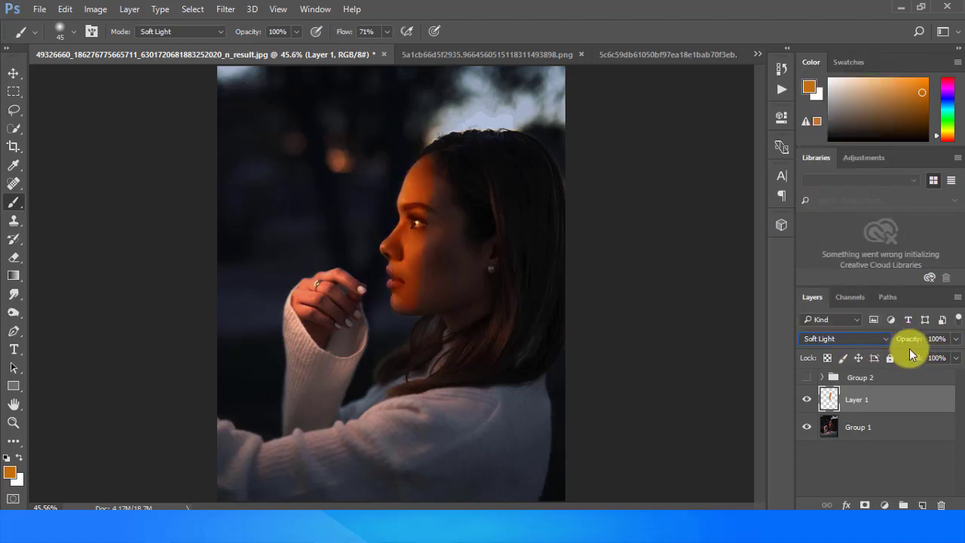
pyautogui.moveTo(910, 340)
pyautogui.mouseDown()
pyautogui.moveTo(882, 336)
pyautogui.moveTo(904, 336)
pyautogui.moveTo(888, 343)
pyautogui.mouseUp()
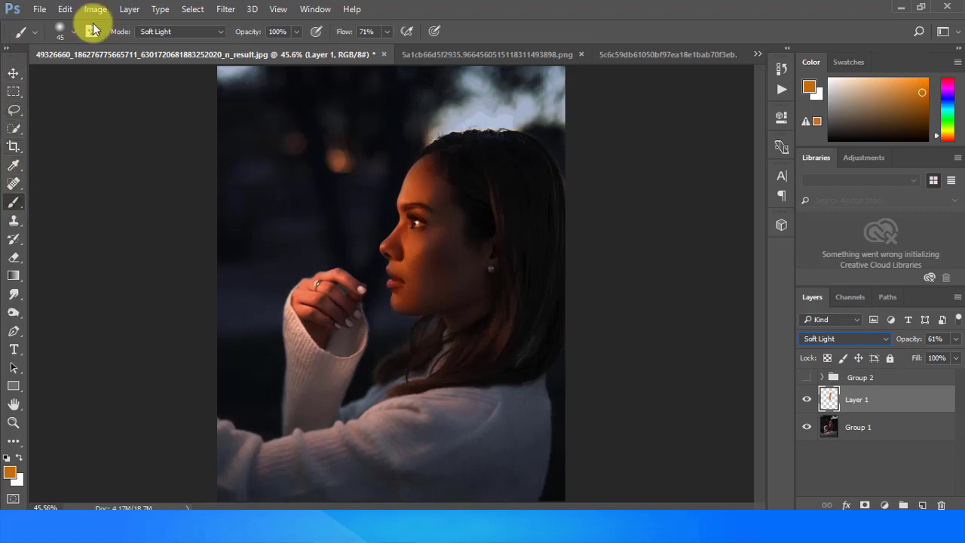
pyautogui.click(69, 28)
# Set the brush size to 75 px and paint warm orange onto the cheek
pyautogui.write('75')
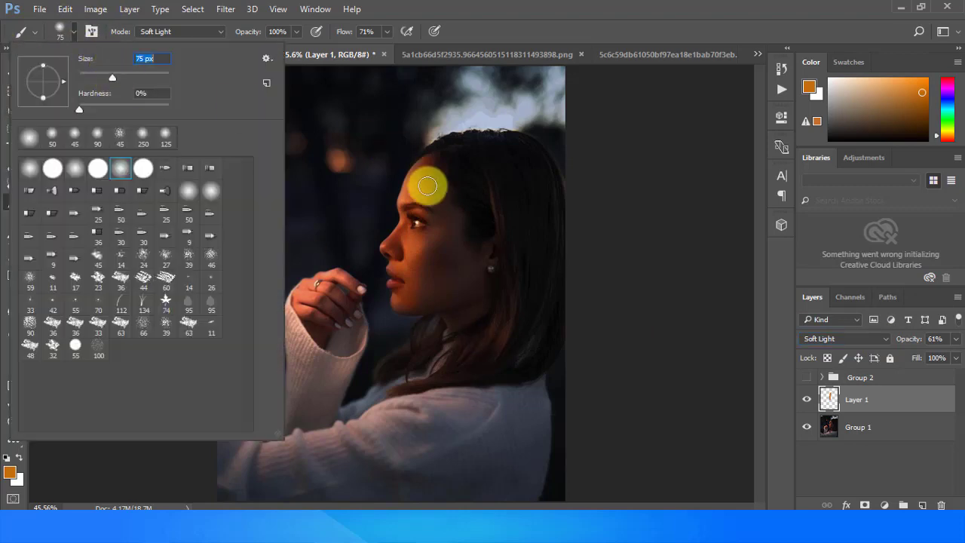
pyautogui.click(427, 190)
pyautogui.moveTo(427, 194)
pyautogui.mouseDown()
pyautogui.moveTo(434, 248)
pyautogui.moveTo(424, 216)
pyautogui.moveTo(403, 287)
pyautogui.moveTo(409, 279)
pyautogui.moveTo(356, 356)
pyautogui.moveTo(312, 319)
pyautogui.moveTo(280, 446)
pyautogui.moveTo(338, 407)
pyautogui.moveTo(714, 357)
pyautogui.moveTo(687, 348)
pyautogui.moveTo(814, 405)
pyautogui.moveTo(801, 370)
pyautogui.moveTo(806, 378)
pyautogui.mouseUp()
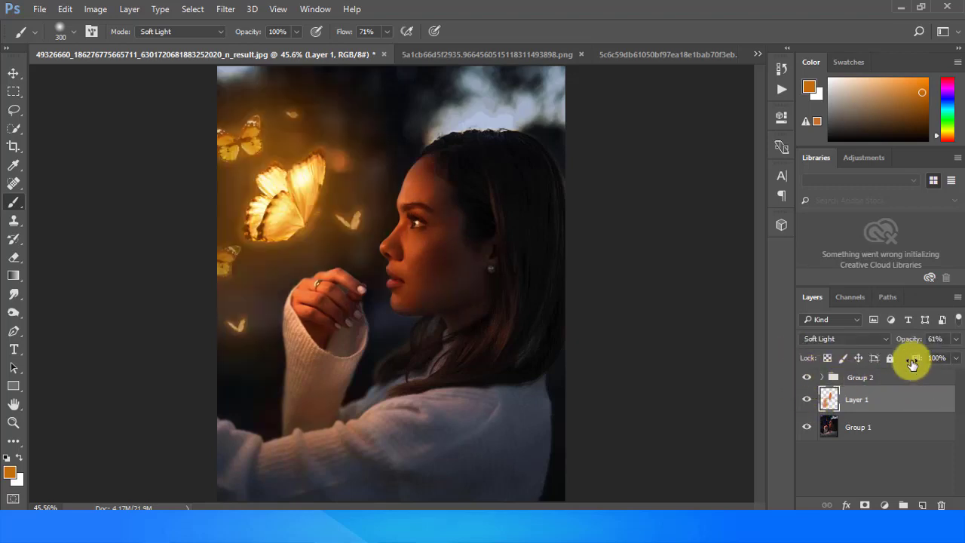
# Lower Layer 1's fill to 84%, then hide both Layer 1 and Group 2
pyautogui.moveTo(912, 356); pyautogui.dragTo(915, 363)
pyautogui.click(936, 360)
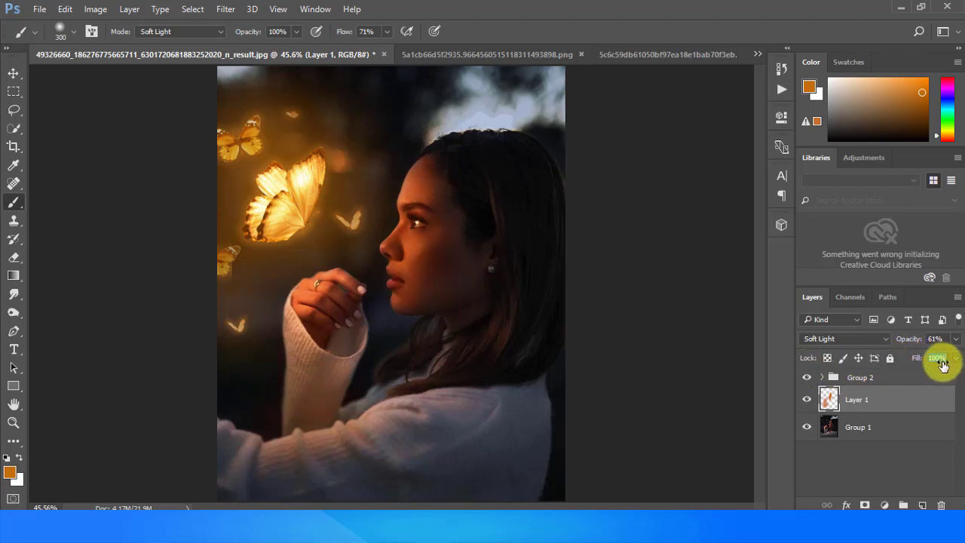
pyautogui.moveTo(942, 365); pyautogui.dragTo(931, 368)
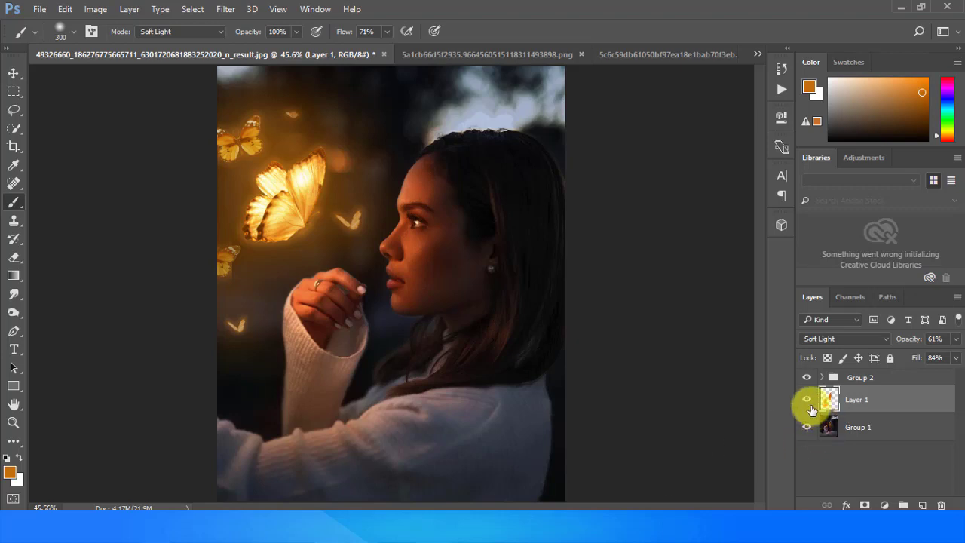
pyautogui.moveTo(806, 376); pyautogui.dragTo(808, 401)
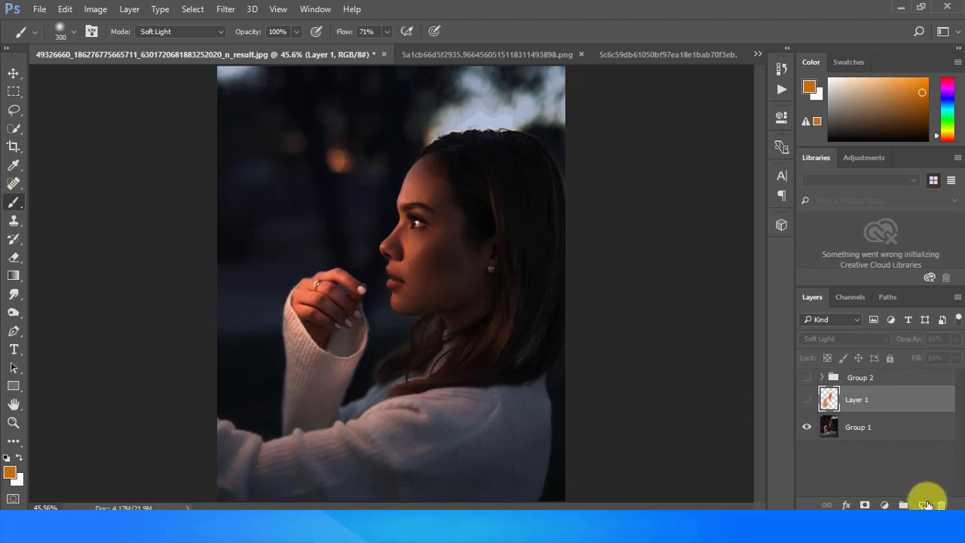
# Paint an orange glow down the left background on a new Layer 2 placed below Layer 1
pyautogui.click(922, 504)
pyautogui.moveTo(866, 400); pyautogui.dragTo(877, 431)
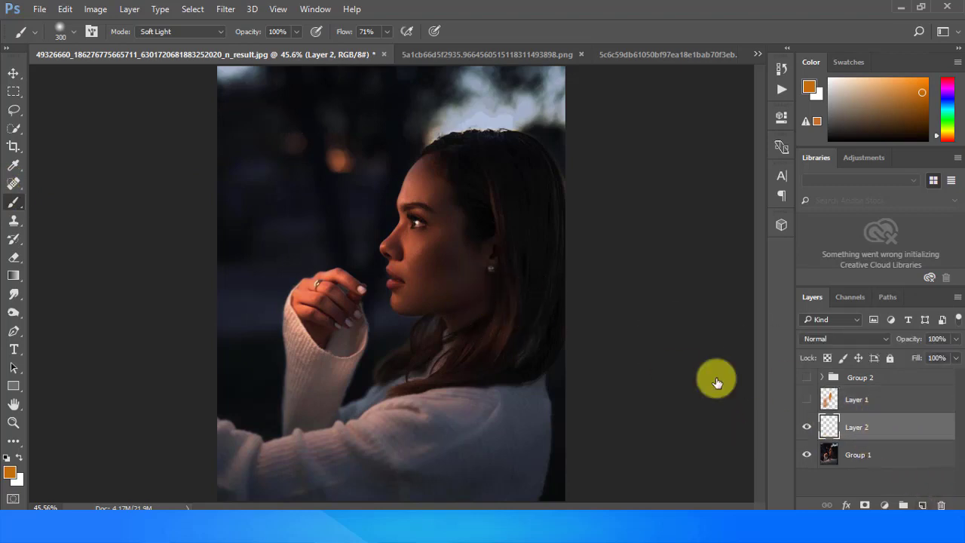
pyautogui.moveTo(344, 248)
pyautogui.mouseDown()
pyautogui.moveTo(367, 150)
pyautogui.moveTo(550, 102)
pyautogui.moveTo(339, 71)
pyautogui.moveTo(236, 71)
pyautogui.moveTo(324, 105)
pyautogui.mouseUp()
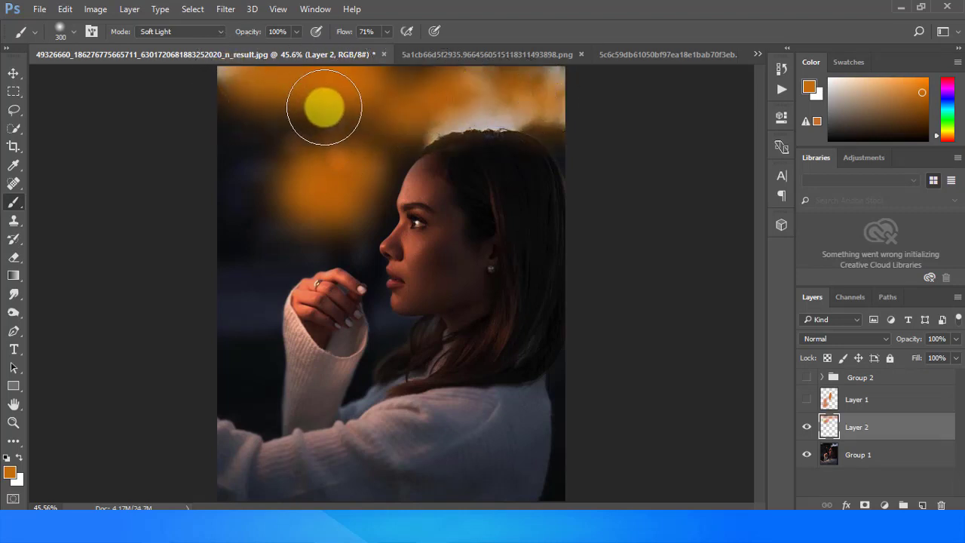
pyautogui.hotkey('ctrl', 'z')
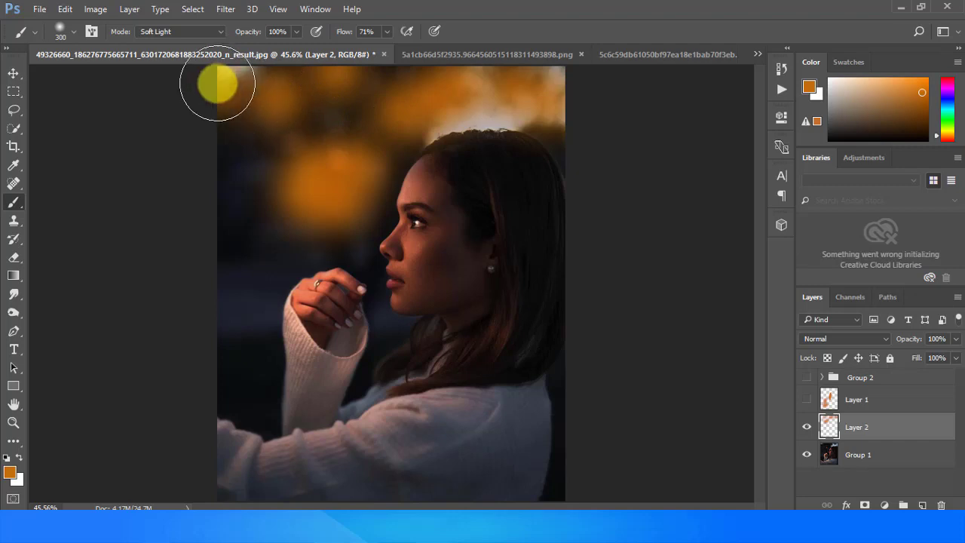
pyautogui.moveTo(217, 83)
pyautogui.mouseDown()
pyautogui.moveTo(224, 364)
pyautogui.moveTo(243, 386)
pyautogui.moveTo(245, 286)
pyautogui.moveTo(319, 224)
pyautogui.moveTo(237, 218)
pyautogui.moveTo(312, 155)
pyautogui.mouseUp()
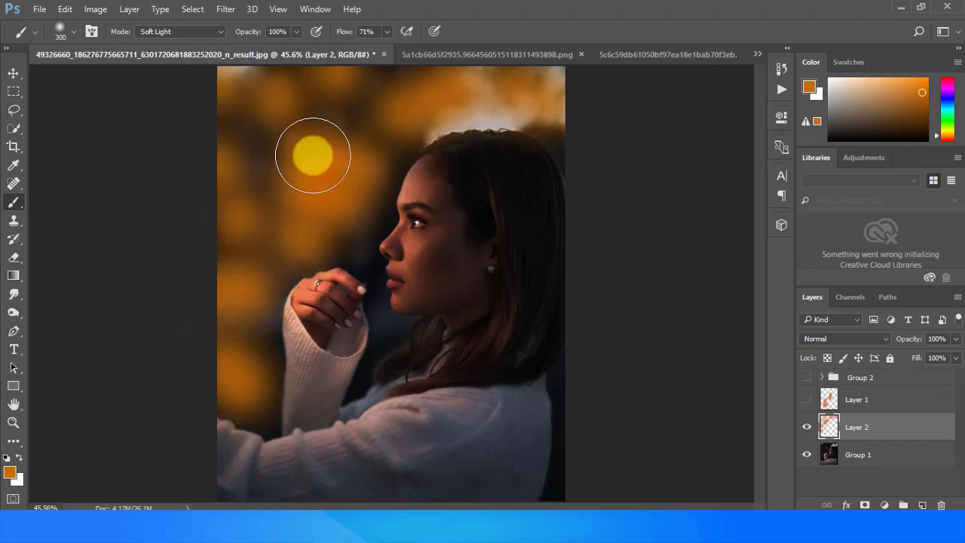
# Fade Layer 2 to 44% opacity and 37% fill, and show the butterflies again
pyautogui.moveTo(915, 357)
pyautogui.mouseDown()
pyautogui.moveTo(850, 360)
pyautogui.moveTo(859, 362)
pyautogui.mouseUp()
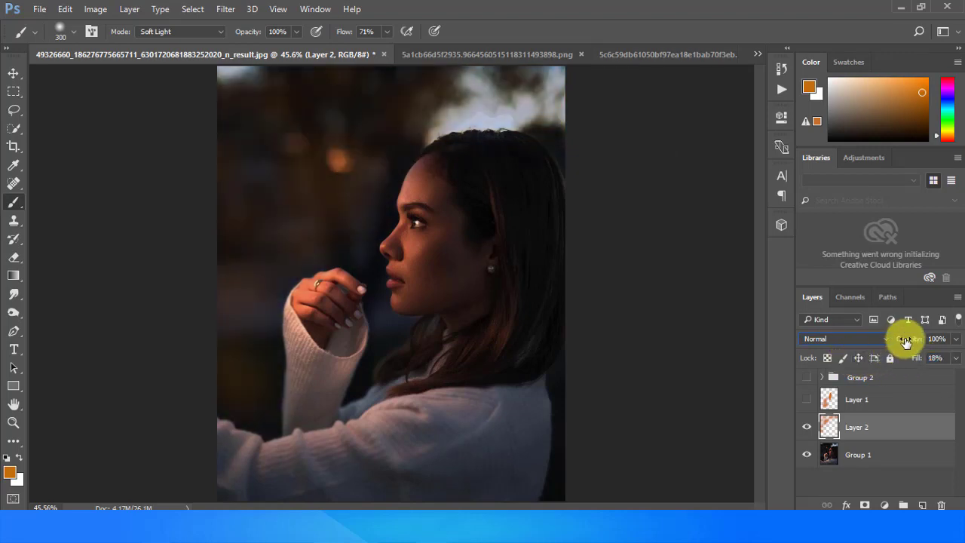
pyautogui.moveTo(905, 342)
pyautogui.mouseDown()
pyautogui.moveTo(878, 345)
pyautogui.moveTo(929, 360)
pyautogui.mouseUp()
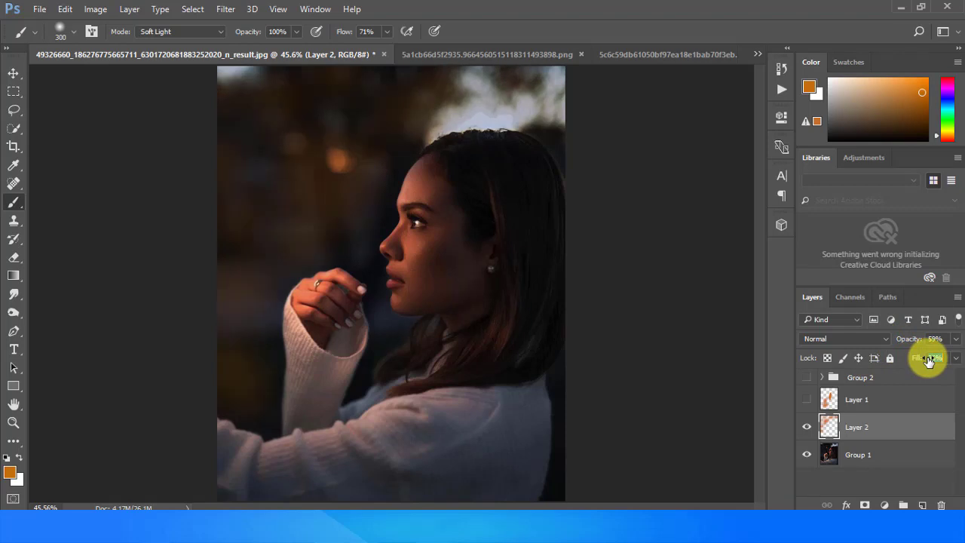
pyautogui.click(799, 381)
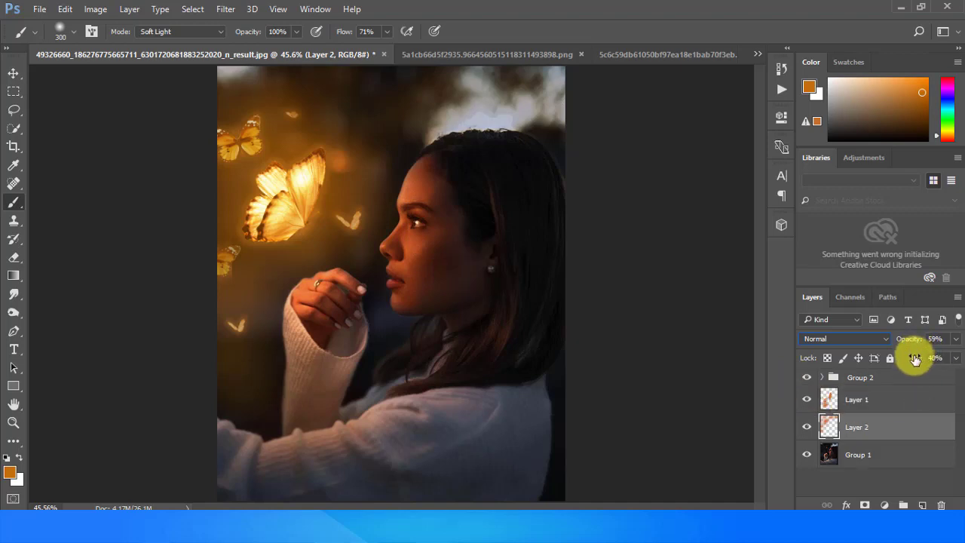
pyautogui.moveTo(914, 359)
pyautogui.mouseDown()
pyautogui.moveTo(904, 359)
pyautogui.moveTo(900, 343)
pyautogui.mouseUp()
# Move the soft-light Layer 1 below Layer 2
pyautogui.click(855, 399)
pyautogui.moveTo(904, 338); pyautogui.dragTo(904, 340)
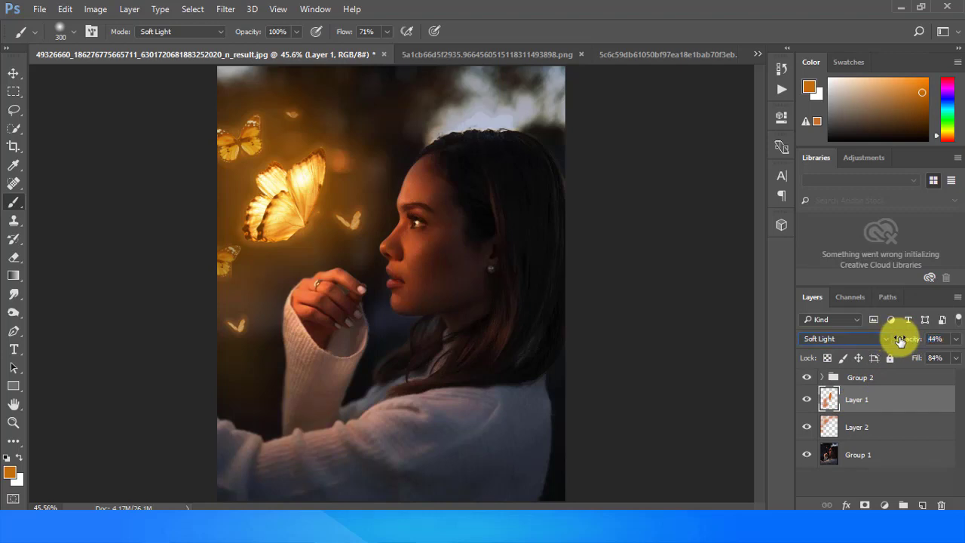
pyautogui.moveTo(862, 398); pyautogui.dragTo(879, 427)
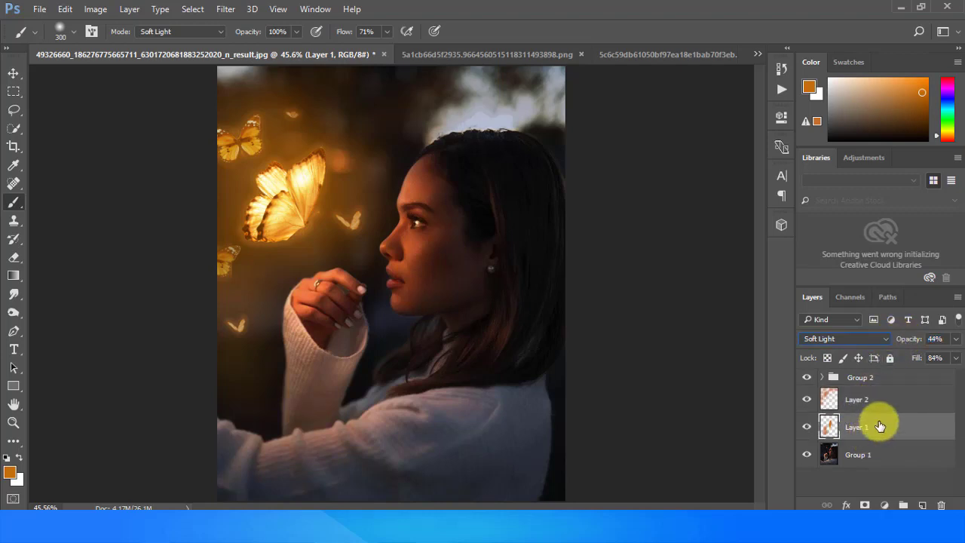
pyautogui.click(596, 298)
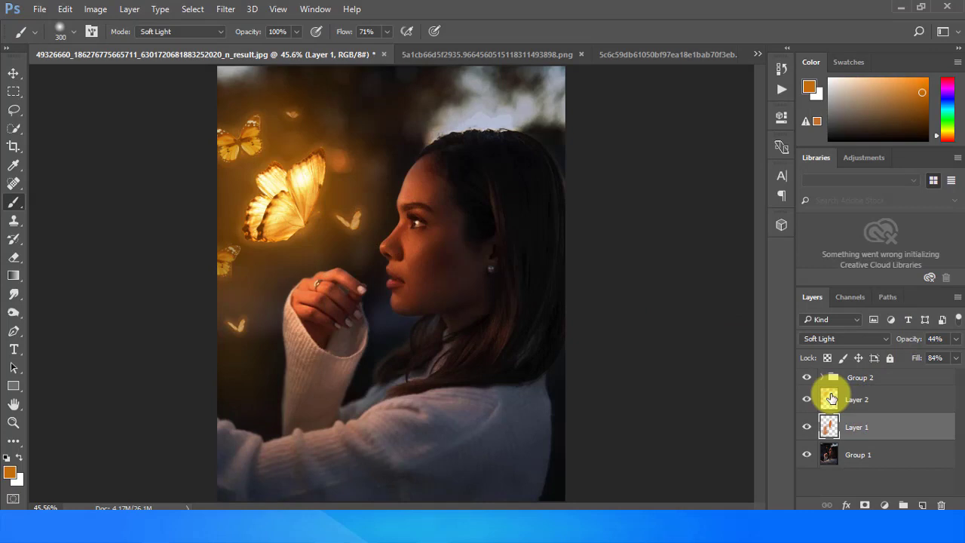
# Merge Down twice so all layers become a single Layer 2
pyautogui.rightClick(878, 442)
pyautogui.click(718, 399)
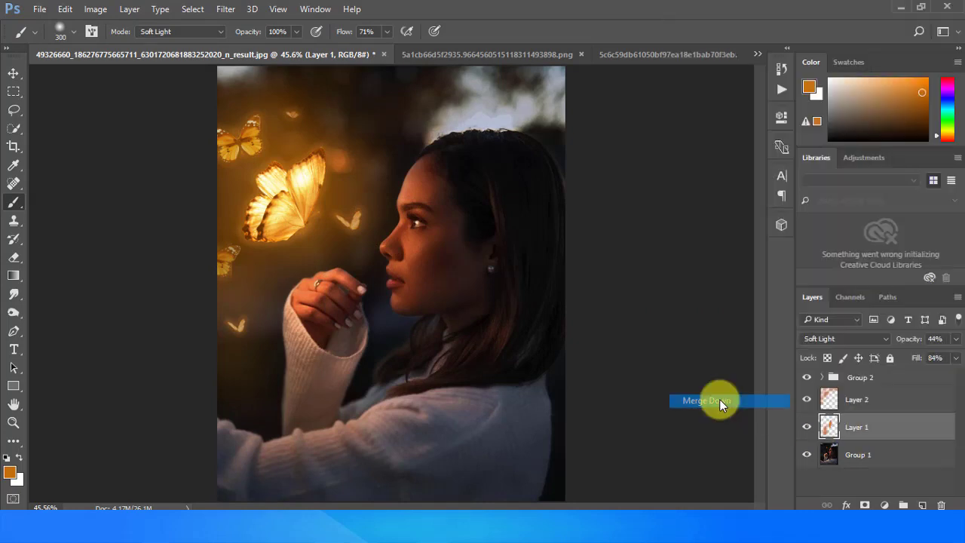
pyautogui.rightClick(859, 399)
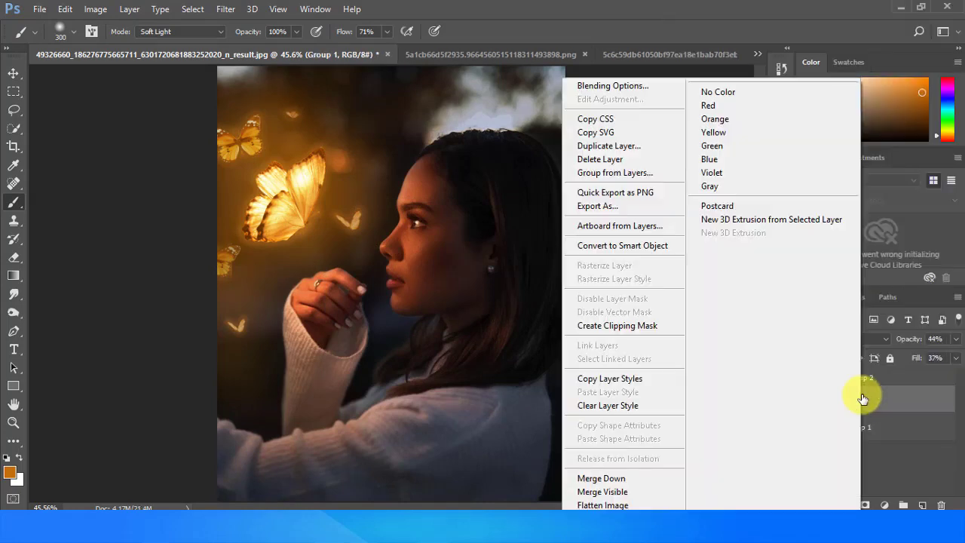
pyautogui.click(604, 479)
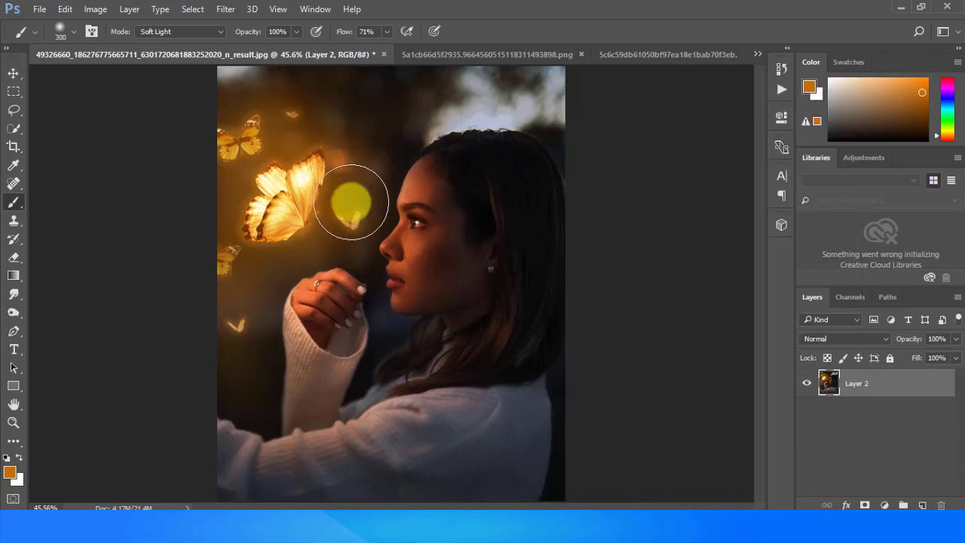
pyautogui.click(226, 8)
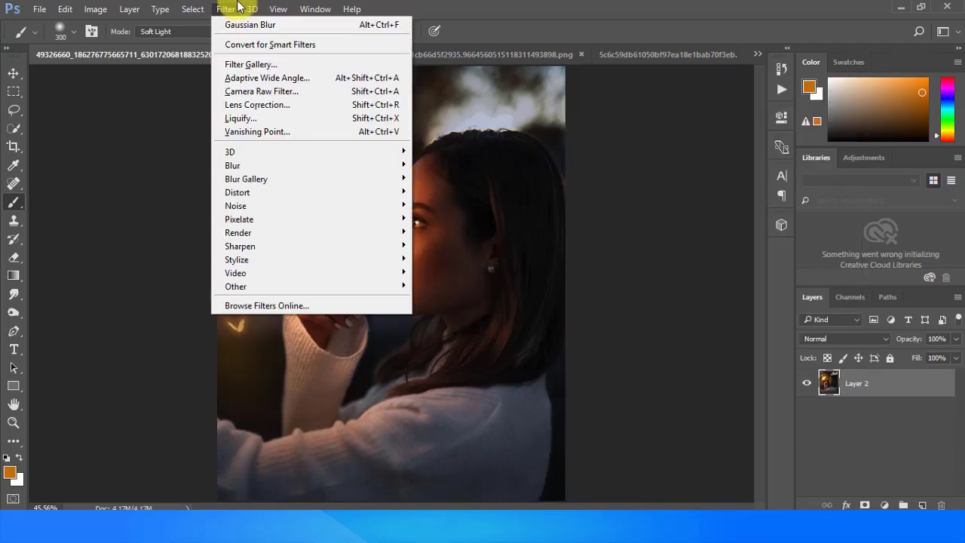
# In Camera Raw, set Contrast +15, Highlights −34, Shadows −10, Whites +7, Blacks +6, Temperature +6
pyautogui.click(264, 90)
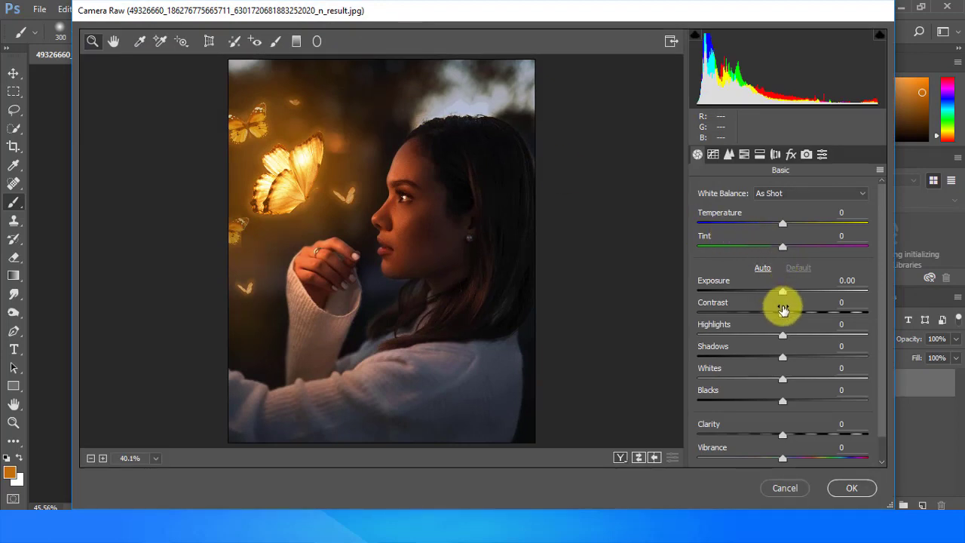
pyautogui.moveTo(782, 311)
pyautogui.mouseDown()
pyautogui.moveTo(794, 311)
pyautogui.moveTo(757, 332)
pyautogui.moveTo(805, 356)
pyautogui.mouseUp()
pyautogui.moveTo(768, 355)
pyautogui.mouseDown()
pyautogui.moveTo(779, 355)
pyautogui.moveTo(796, 386)
pyautogui.moveTo(758, 384)
pyautogui.moveTo(808, 384)
pyautogui.moveTo(788, 379)
pyautogui.mouseUp()
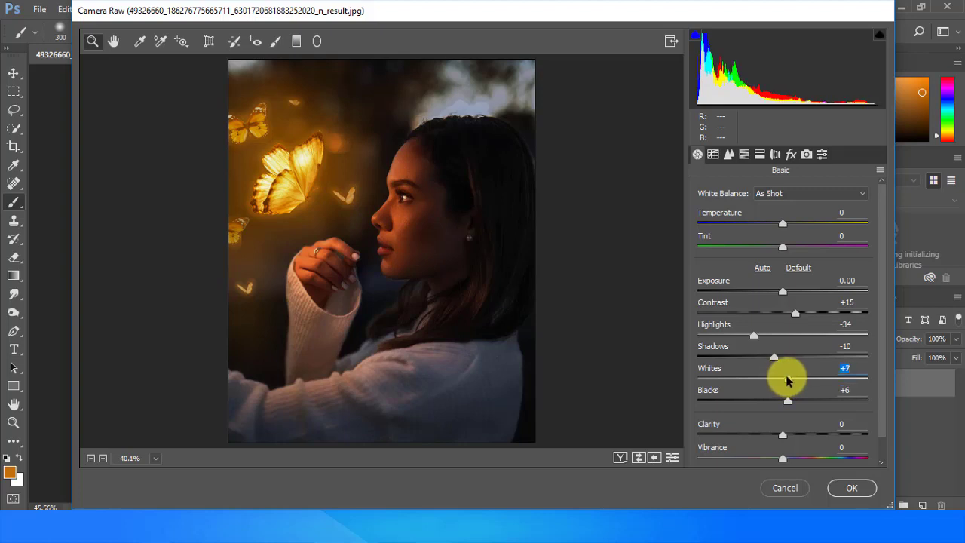
pyautogui.moveTo(780, 222)
pyautogui.mouseDown()
pyautogui.moveTo(791, 223)
pyautogui.moveTo(764, 247)
pyautogui.moveTo(786, 246)
pyautogui.mouseUp()
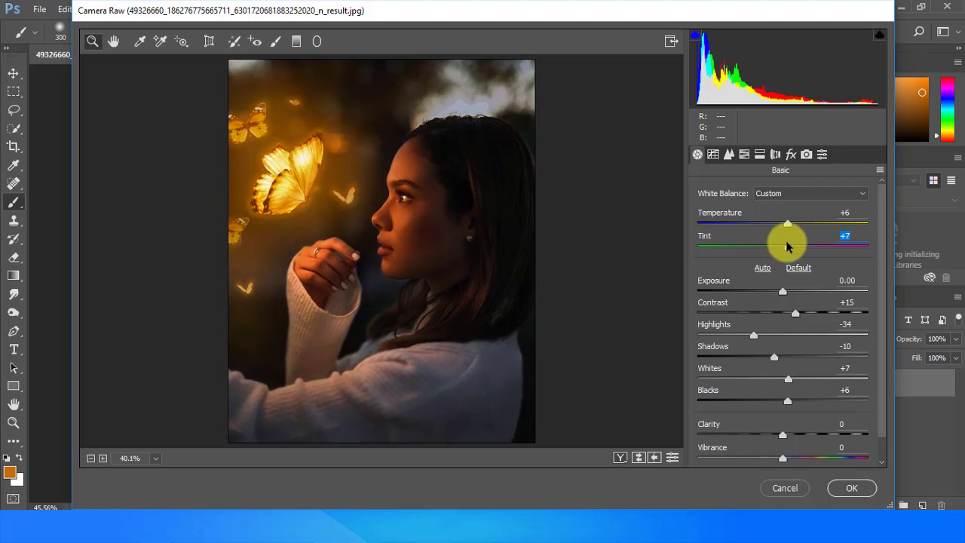
# Raise Tint to +7 and Clarity and Saturation to +4
pyautogui.scroll(-1, 786, 246)
pyautogui.moveTo(781, 408); pyautogui.dragTo(786, 413)
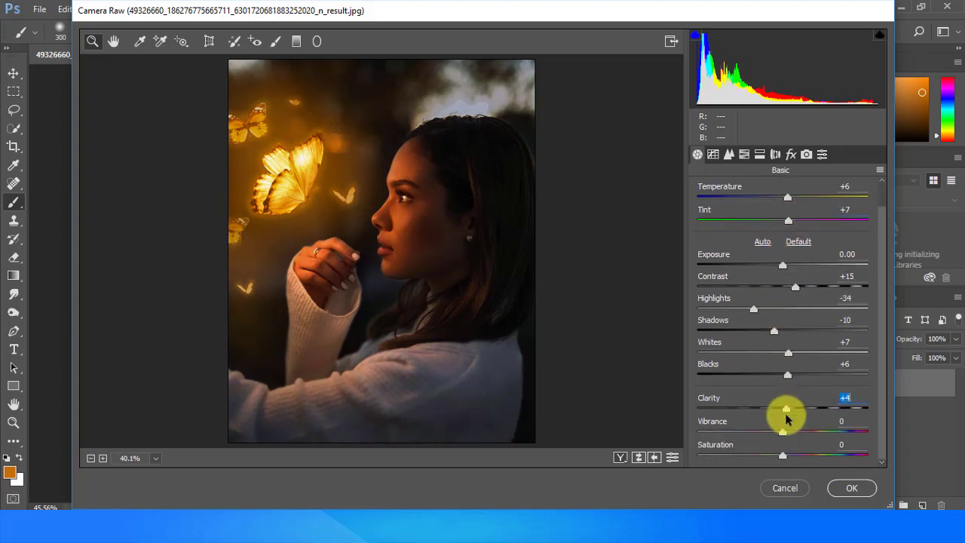
pyautogui.click(782, 455)
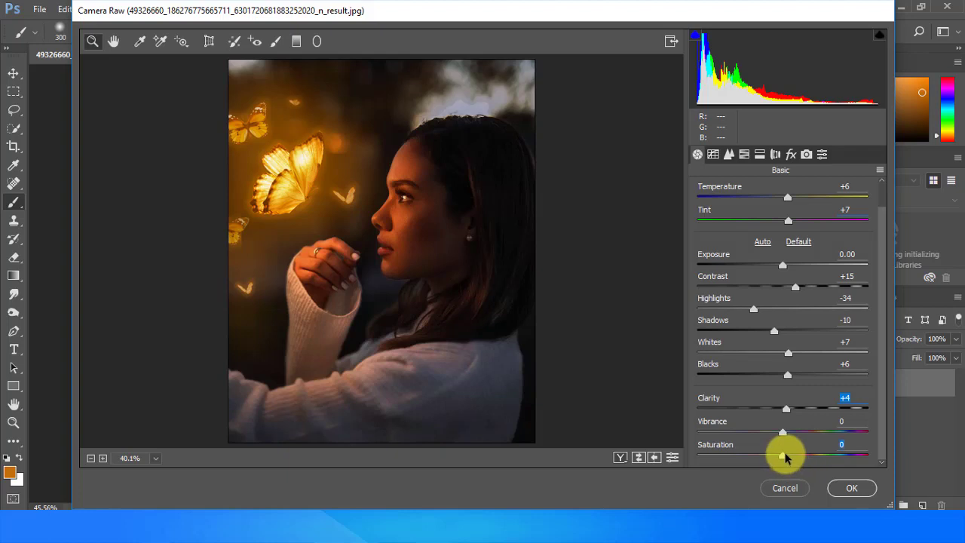
pyautogui.moveTo(784, 456); pyautogui.dragTo(788, 457)
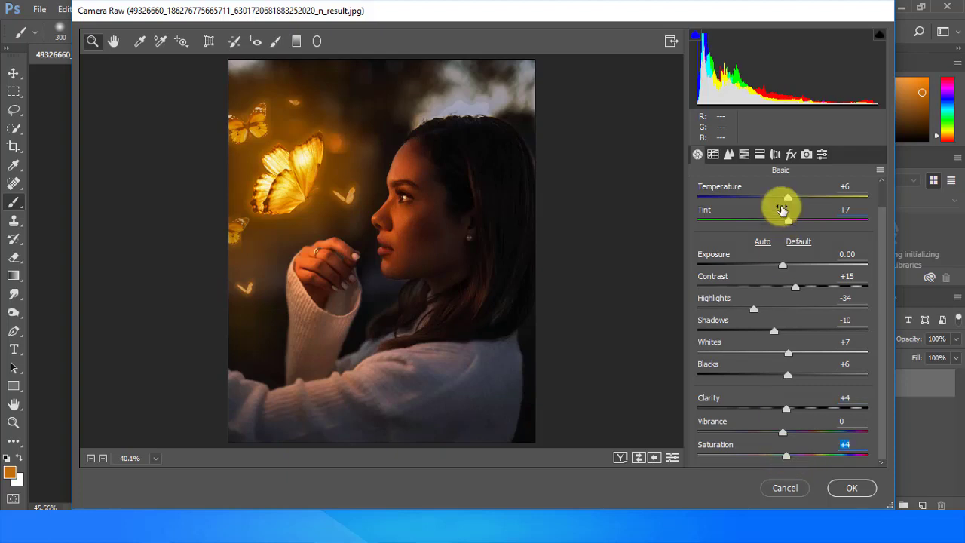
# In HSL/Grayscale, boost Reds saturation and brighten Reds luminance to +10
pyautogui.click(743, 153)
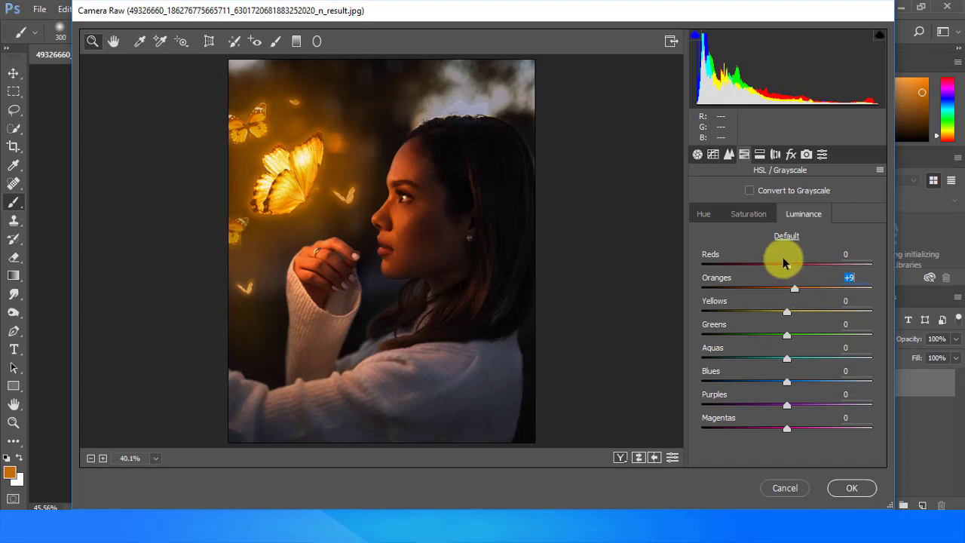
pyautogui.click(748, 214)
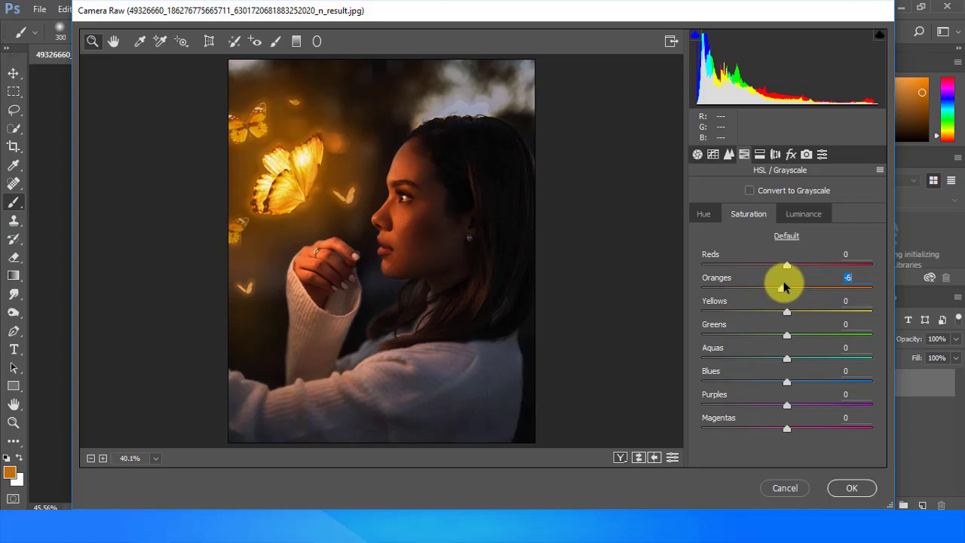
pyautogui.moveTo(786, 262)
pyautogui.mouseDown()
pyautogui.moveTo(813, 257)
pyautogui.moveTo(791, 245)
pyautogui.mouseUp()
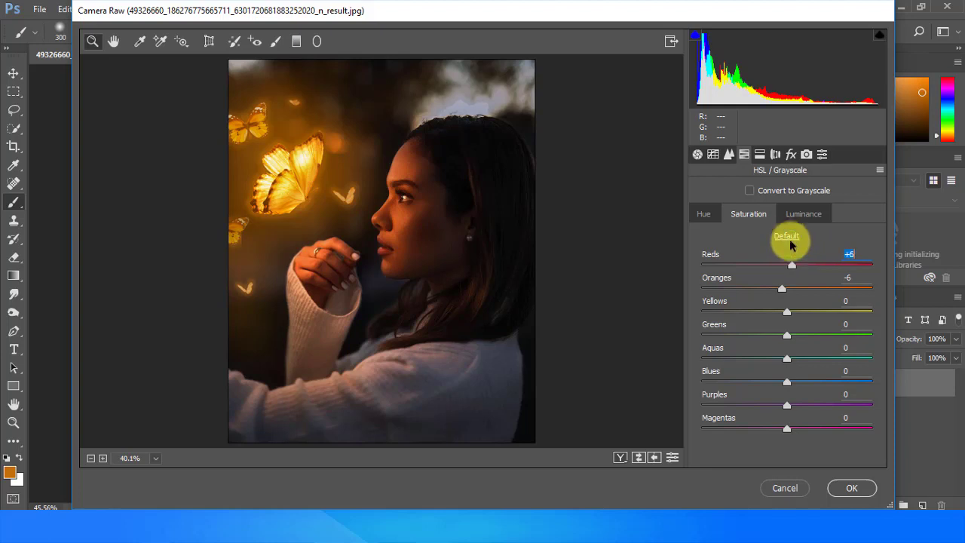
pyautogui.click(790, 215)
pyautogui.moveTo(787, 263); pyautogui.dragTo(795, 262)
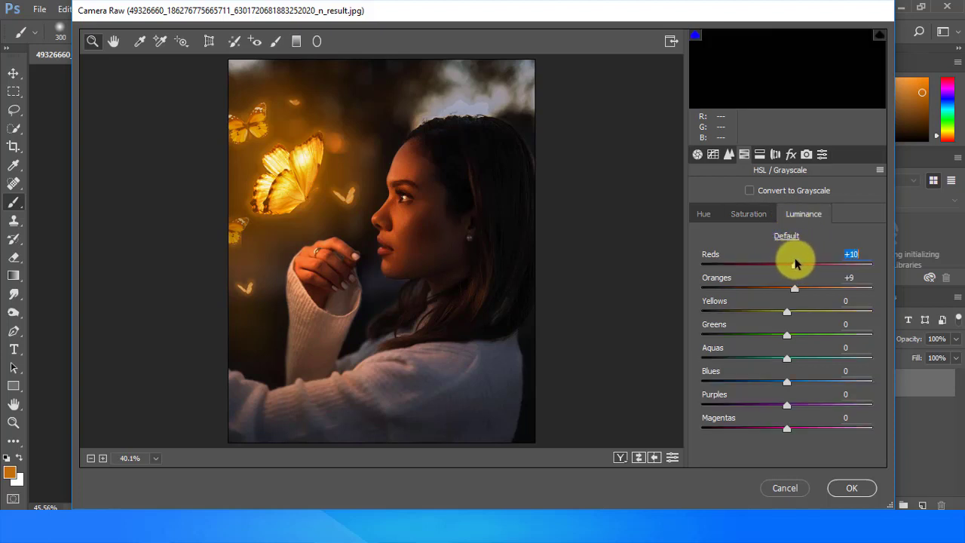
# Darken the edges with a negative Post Crop Vignetting amount and apply the Camera Raw grade
pyautogui.click(805, 154)
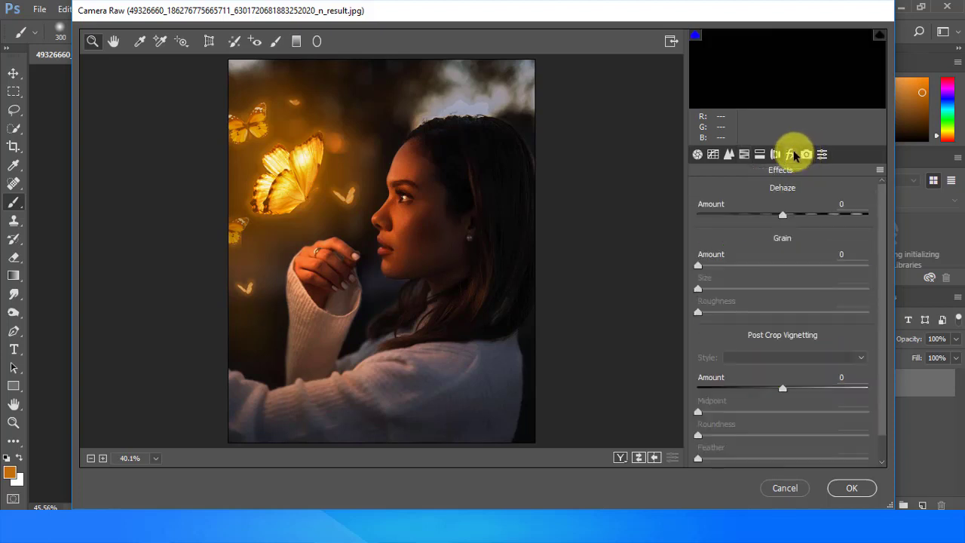
pyautogui.moveTo(783, 388); pyautogui.dragTo(770, 386)
pyautogui.click(852, 487)
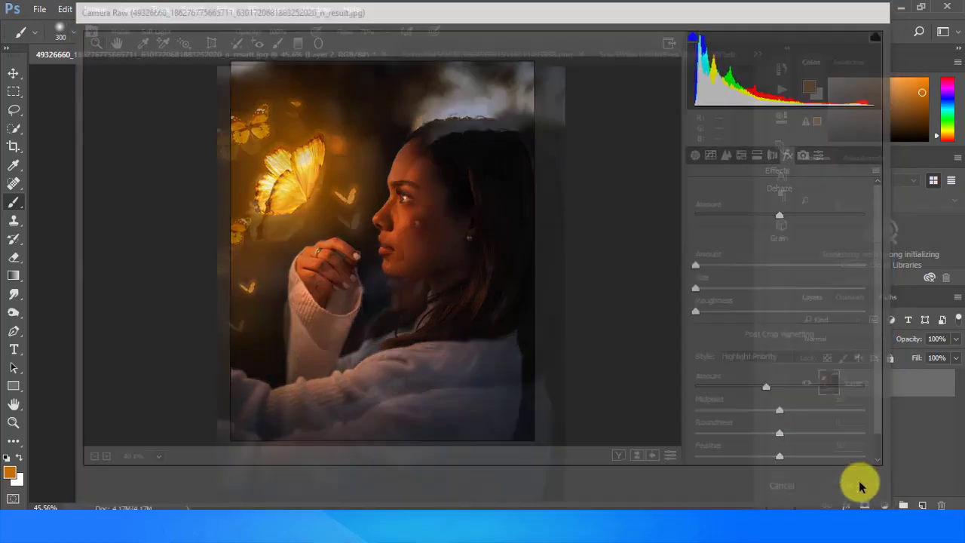